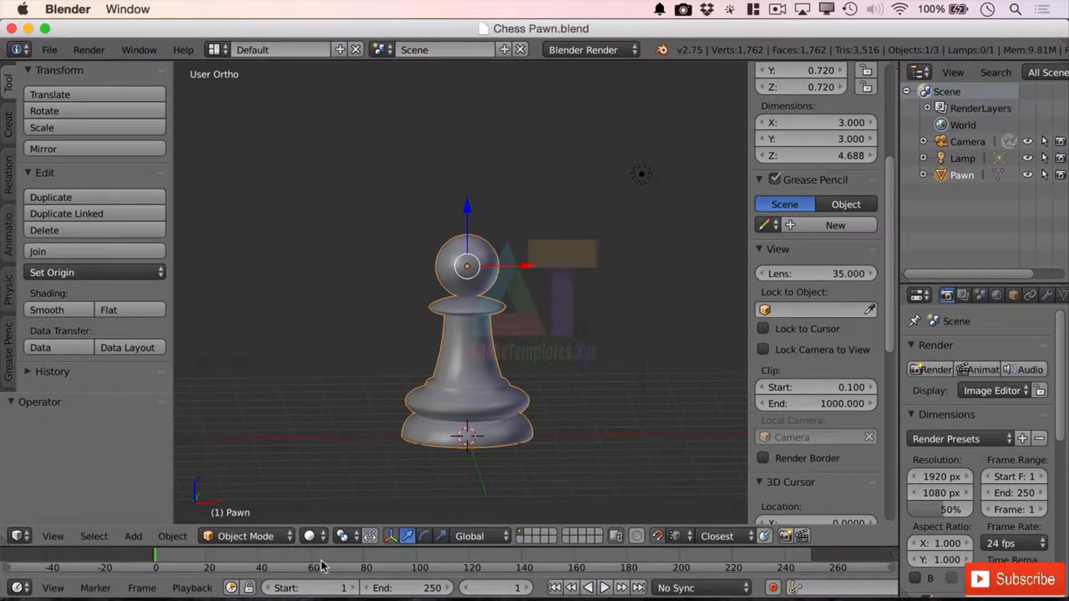
Step: Enlarge the 3D view around the pawn by closing the timeline area and hiding the tool shelf and properties region
drag(5, 547, 9, 596)
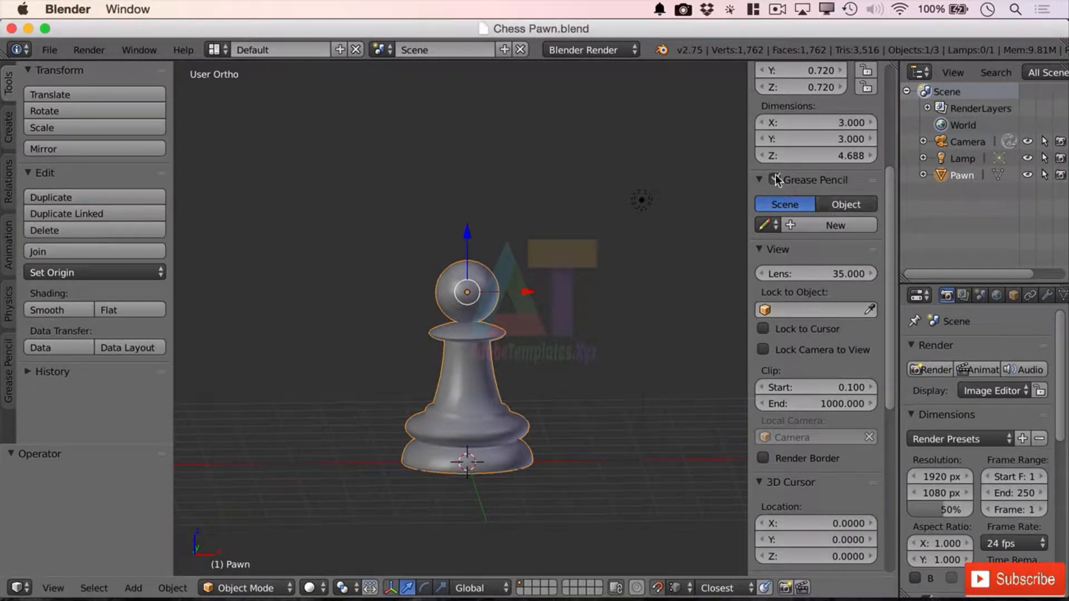
key(t)
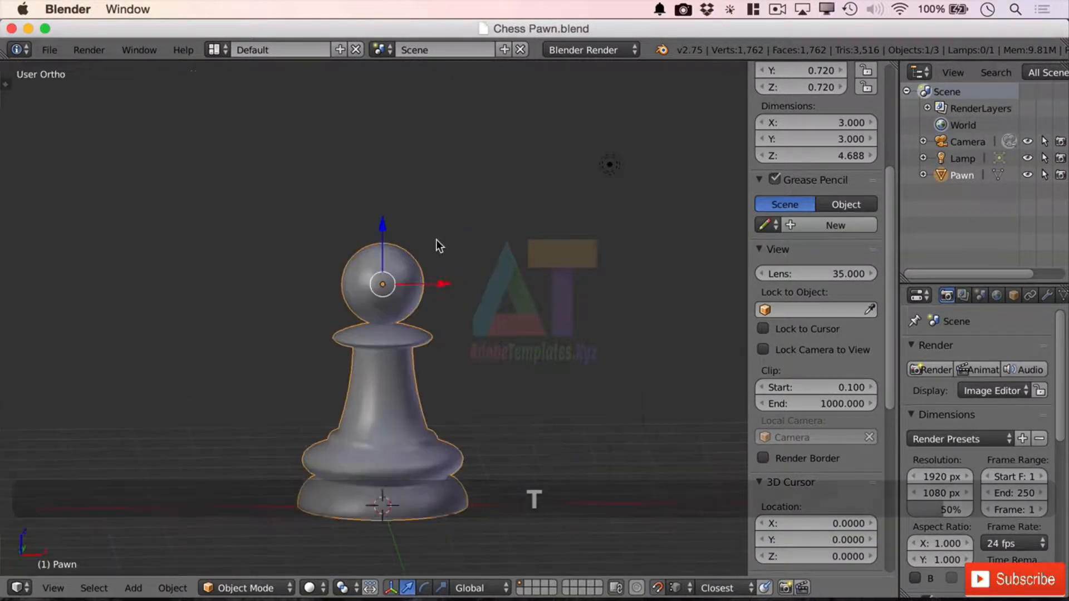
key(n)
scroll(587, 369, down, 3)
middle_drag(585, 358, 690, 311)
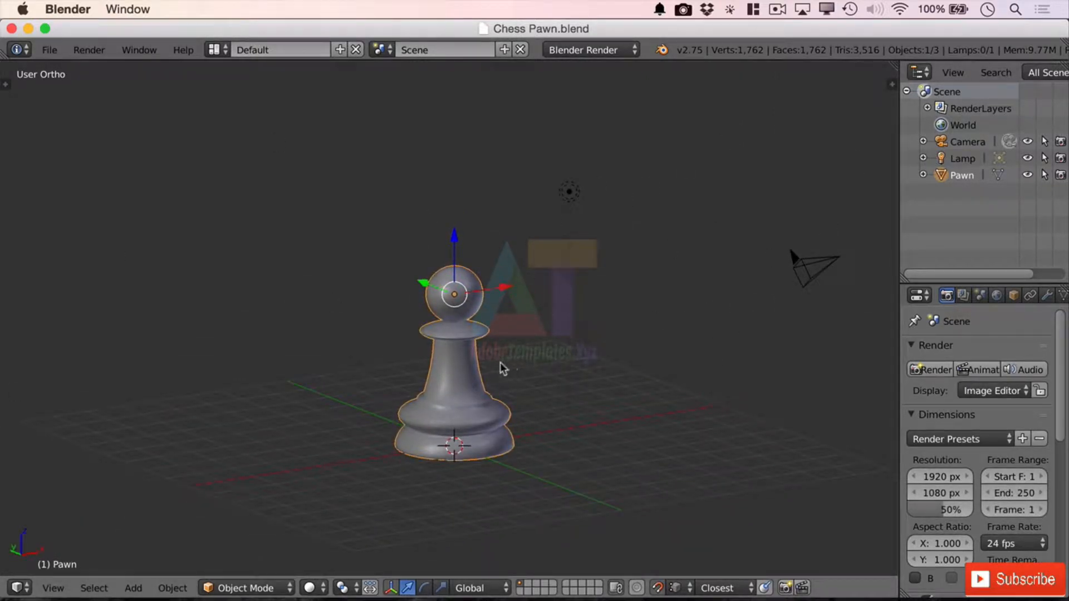
scroll(472, 398, up, 5)
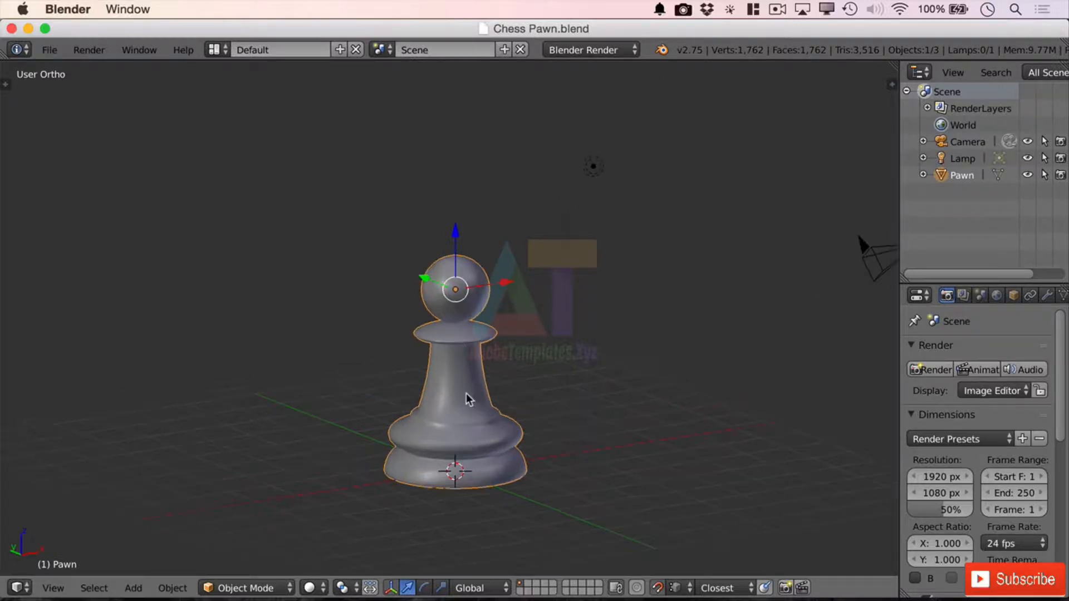
middle_drag(478, 396, 643, 456)
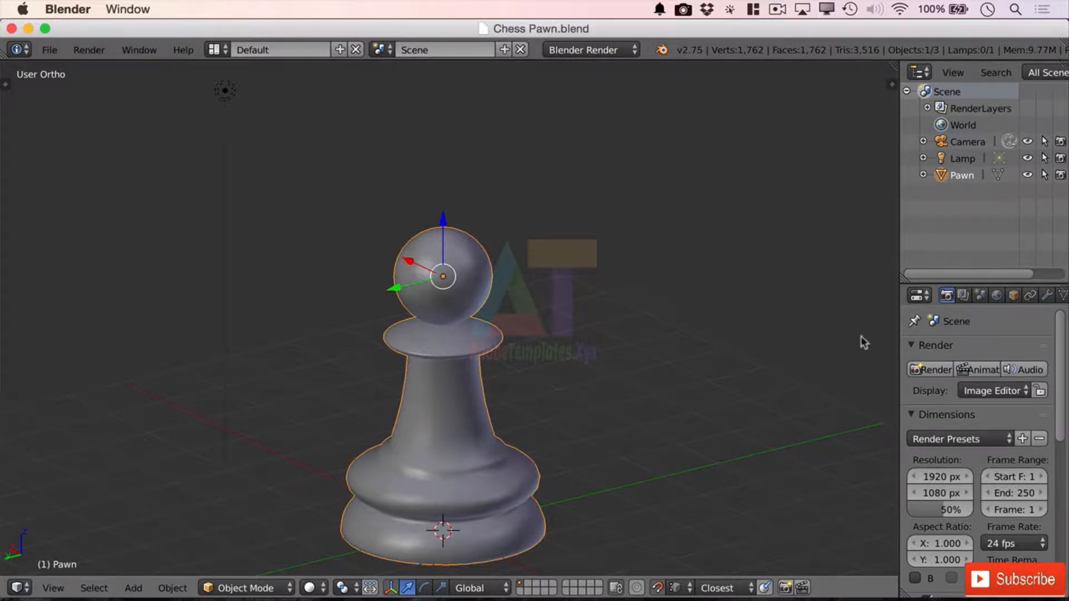
Step: Add a Decimate modifier to the pawn and lower its Collapse ratio to 0.2042
click(1047, 295)
click(966, 352)
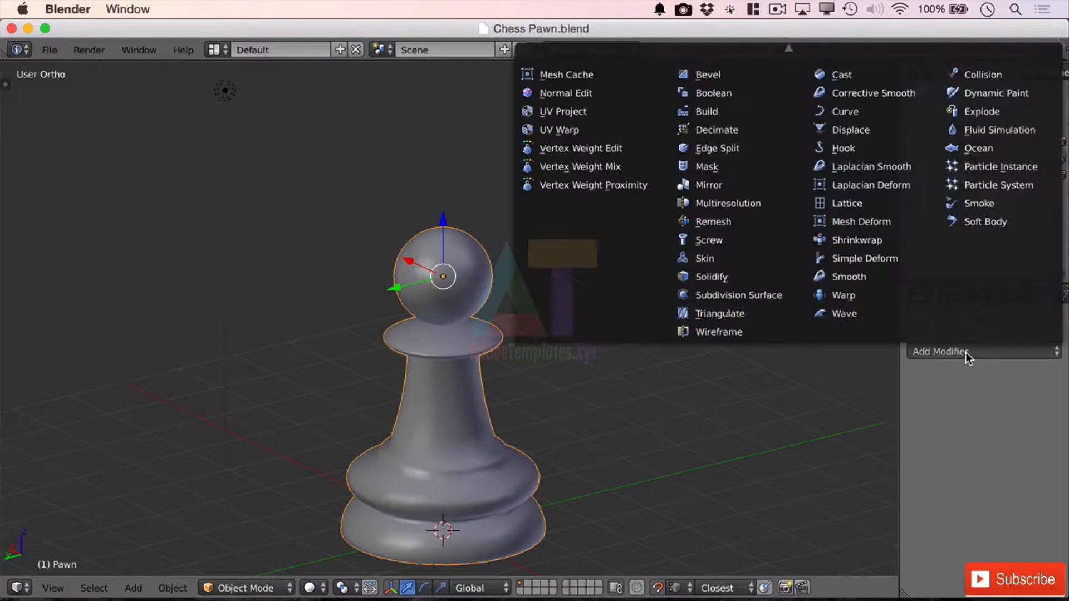
click(727, 130)
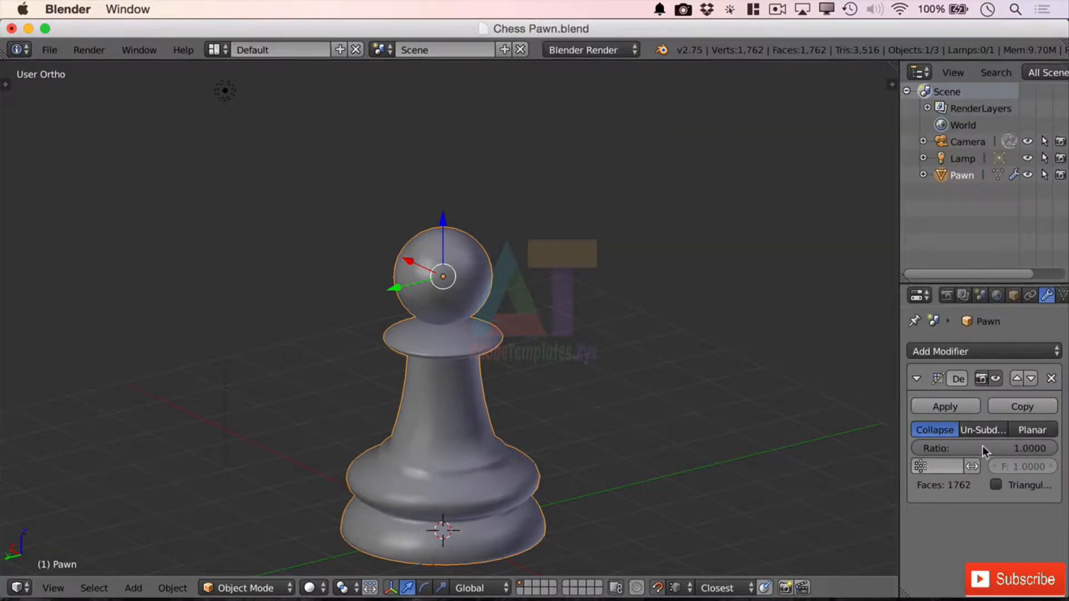
drag(982, 445, 866, 445)
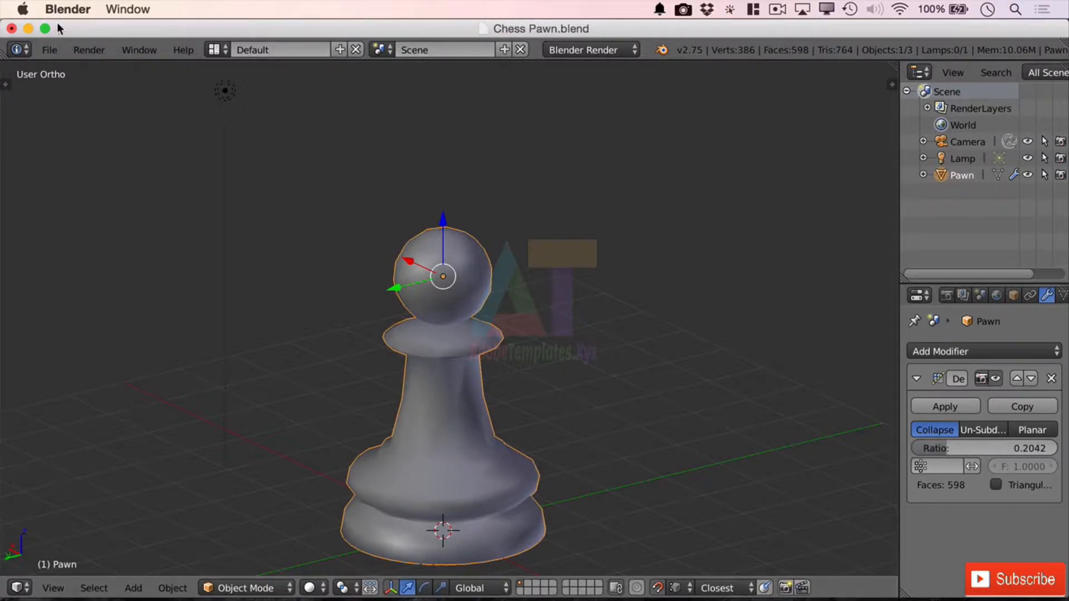
Step: Bring back the tool shelf and apply flat shading to the pawn
key(t)
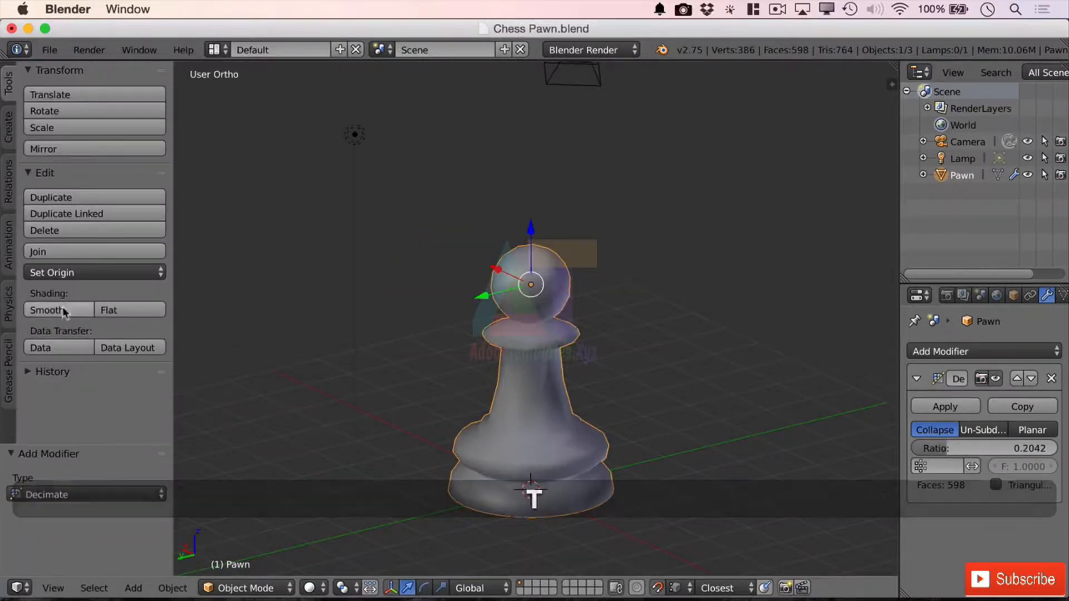
click(110, 309)
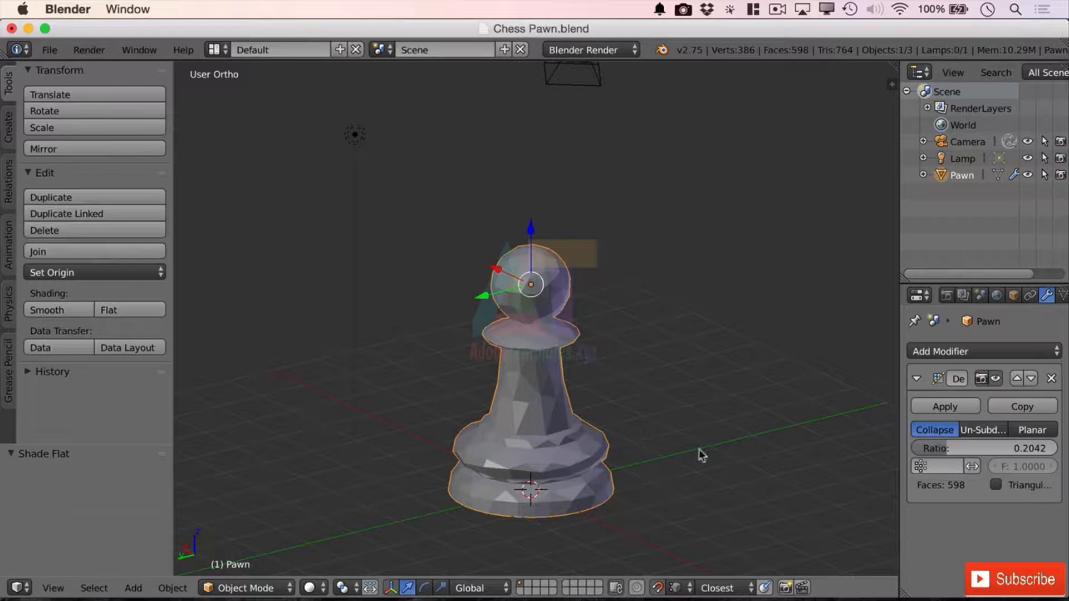
scroll(663, 415, down, 2)
scroll(662, 415, up, 5)
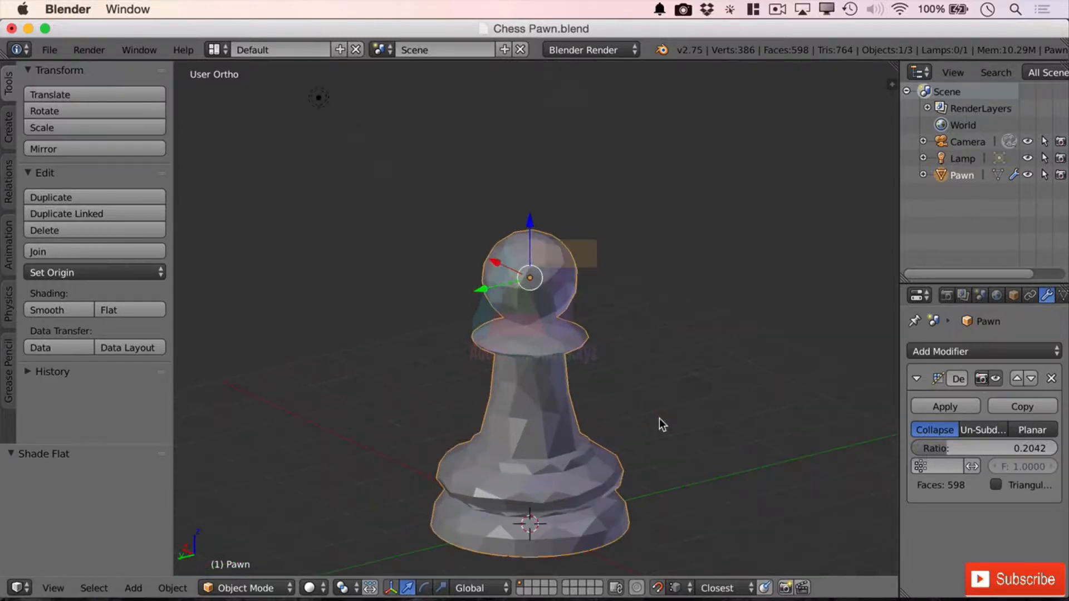
shift+middle_drag(744, 470, 753, 334)
Step: Switch the pawn's Decimate modifier to Un-Subdivide with 4 iterations and inspect the reduced mesh from several angles
drag(946, 444, 936, 446)
click(988, 430)
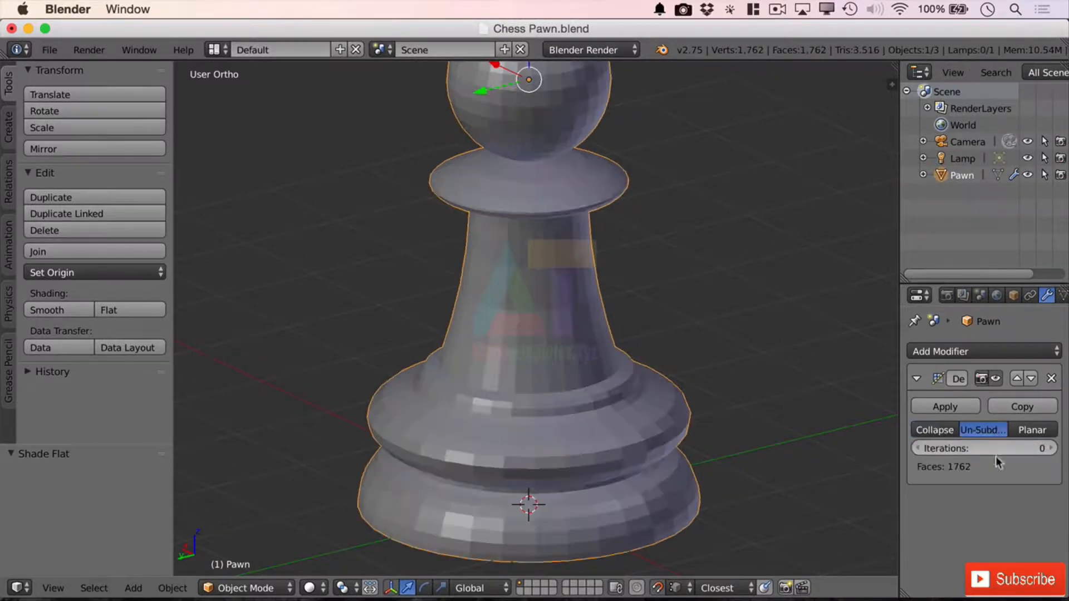
click(1051, 448)
click(1051, 448)
click(1051, 448)
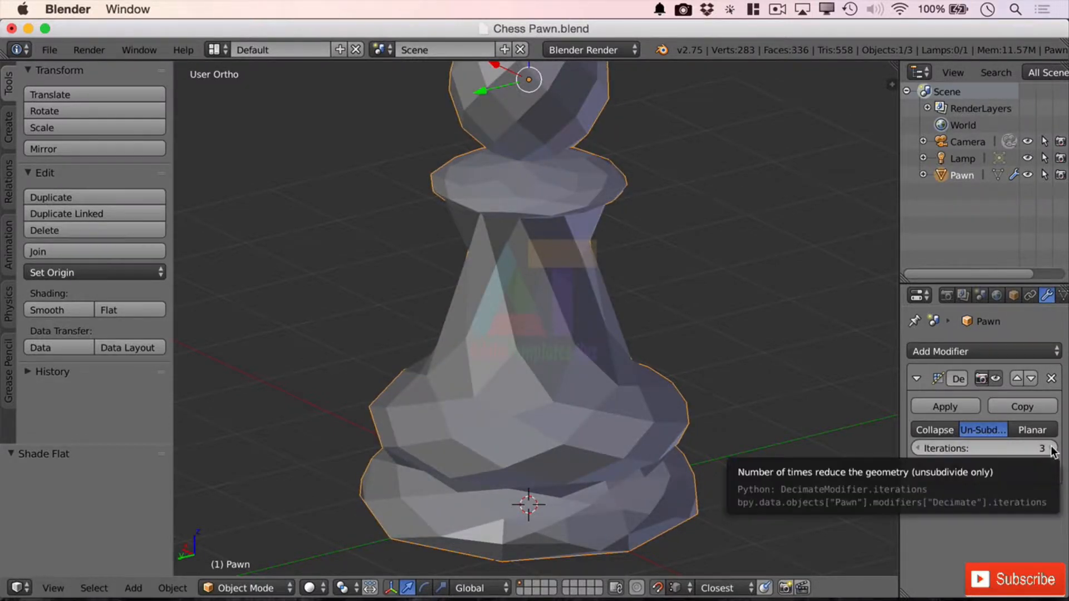
click(1051, 448)
middle_drag(590, 492, 629, 430)
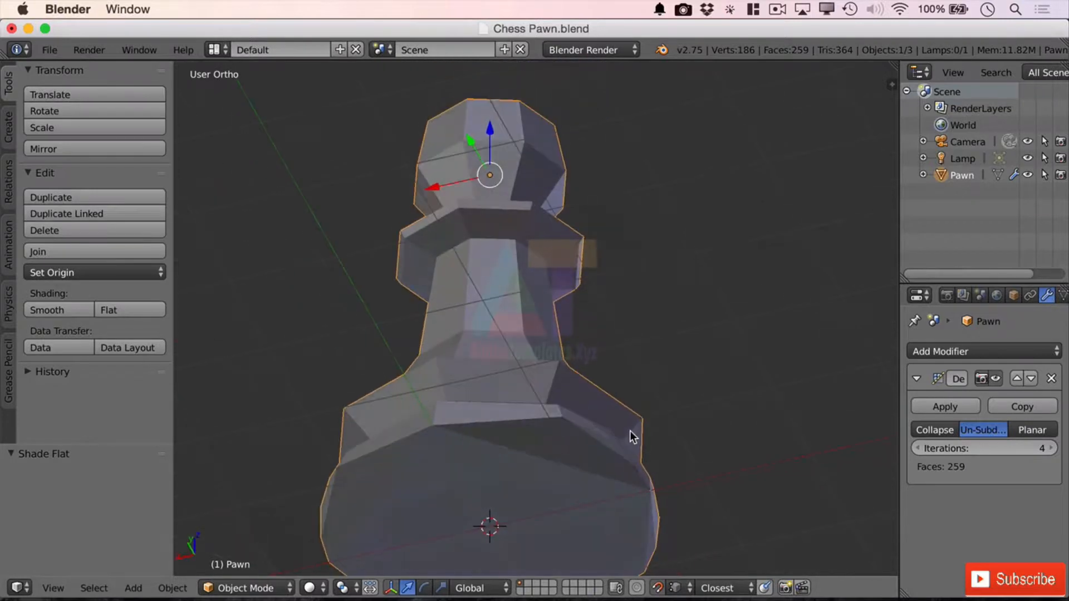
scroll(566, 479, up, 1)
scroll(640, 485, down, 4)
middle_drag(666, 461, 720, 407)
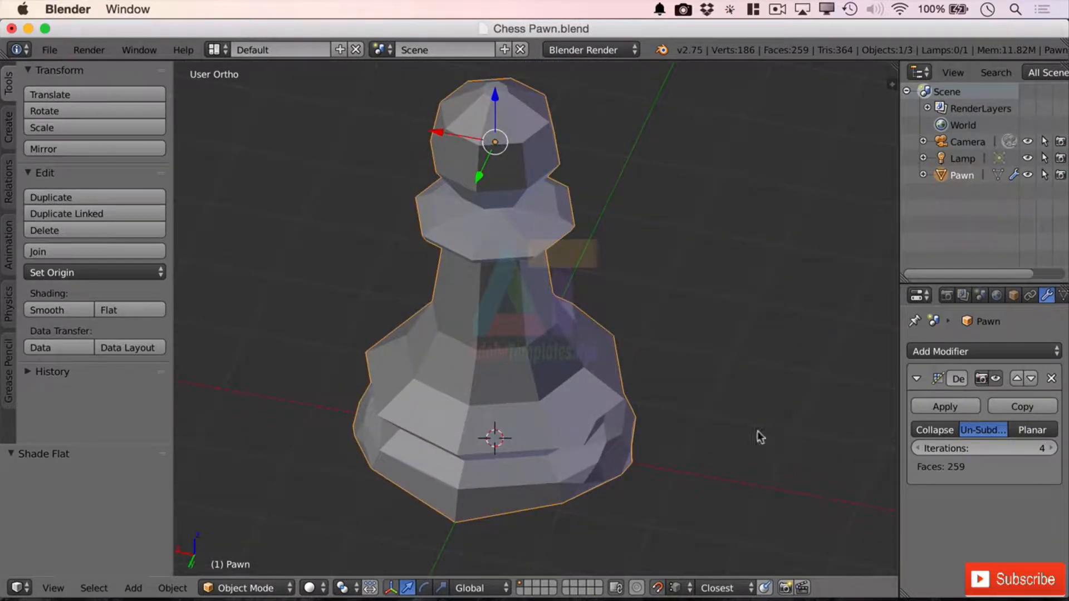
Step: Reduce the Un-Subdivide iterations to 3 and remove the Decimate modifier from the pawn
click(918, 448)
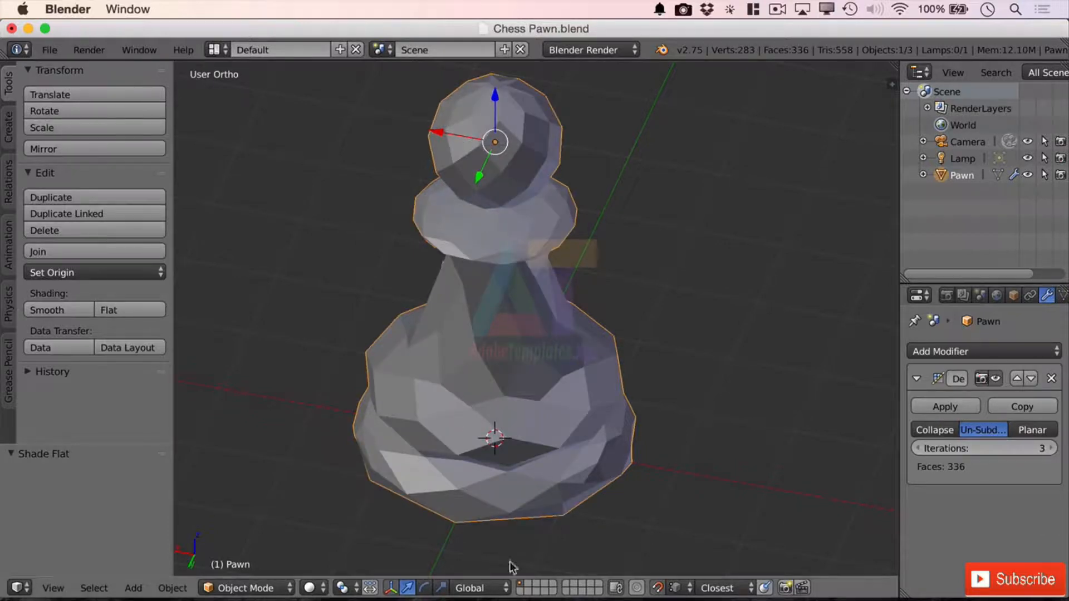
mouse_move(647, 417)
middle_down()
mouse_move(696, 379)
mouse_move(604, 414)
mouse_move(540, 391)
mouse_move(599, 365)
mouse_move(704, 377)
mouse_move(647, 400)
middle_up()
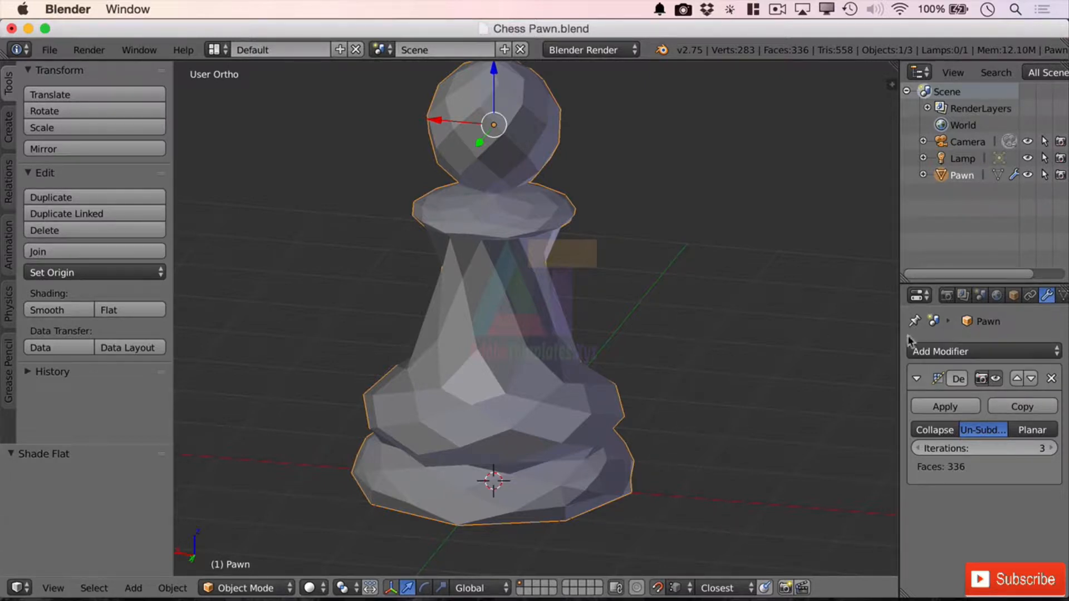
click(1052, 378)
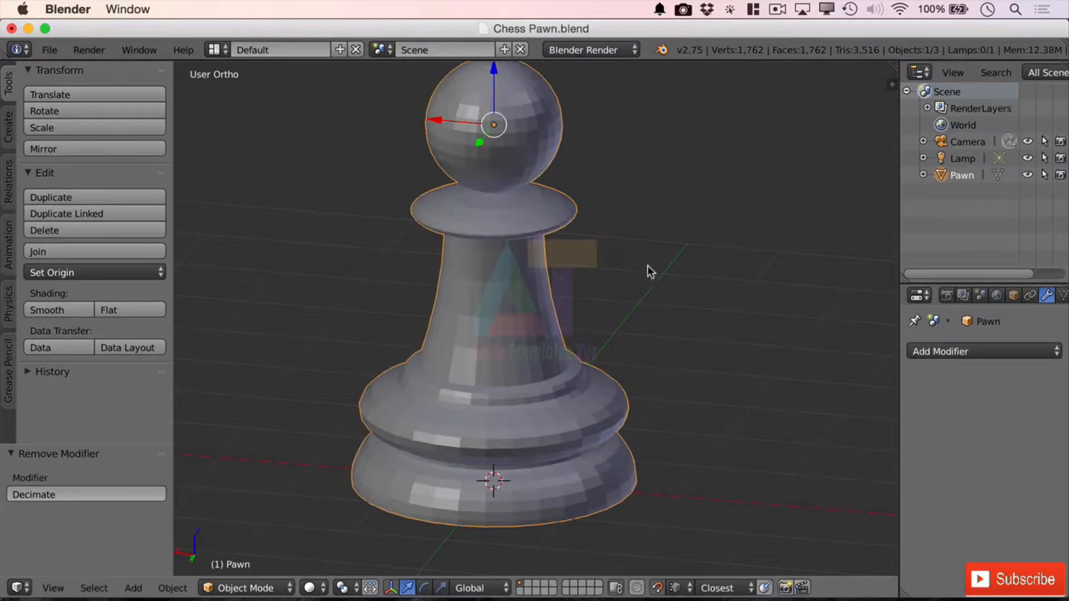
Step: Enter Edit Mode on the pawn with its stem in close view
key(Tab)
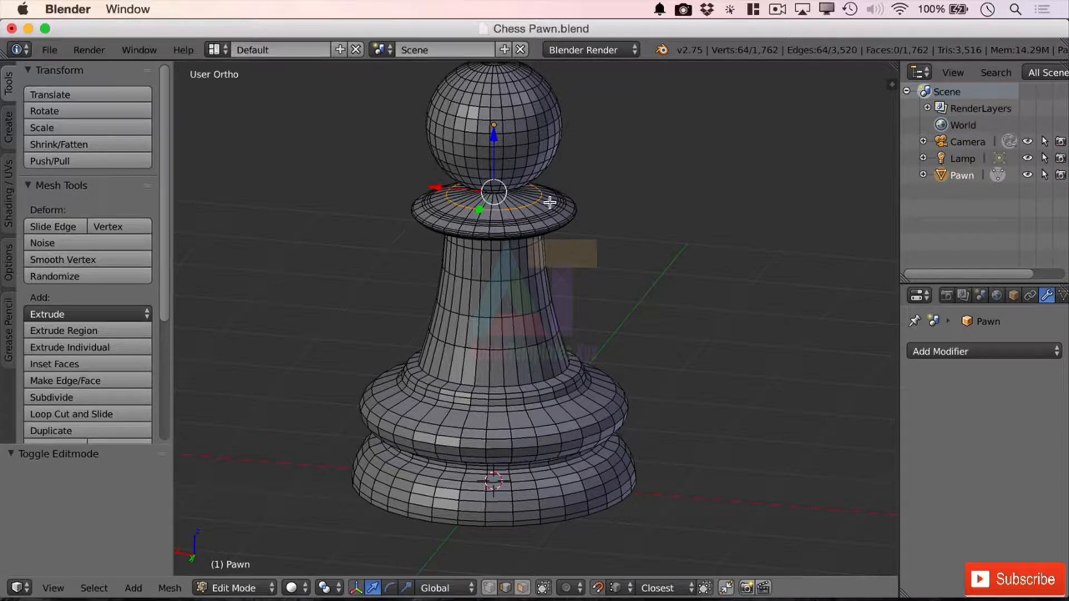
scroll(530, 382, up, 5)
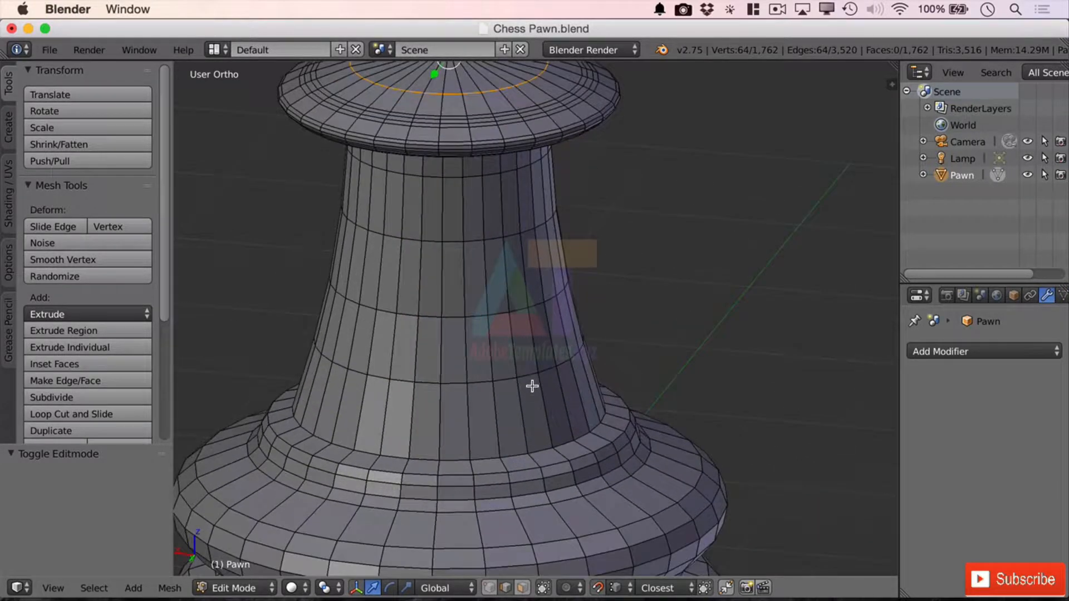
middle_drag(477, 394, 490, 374)
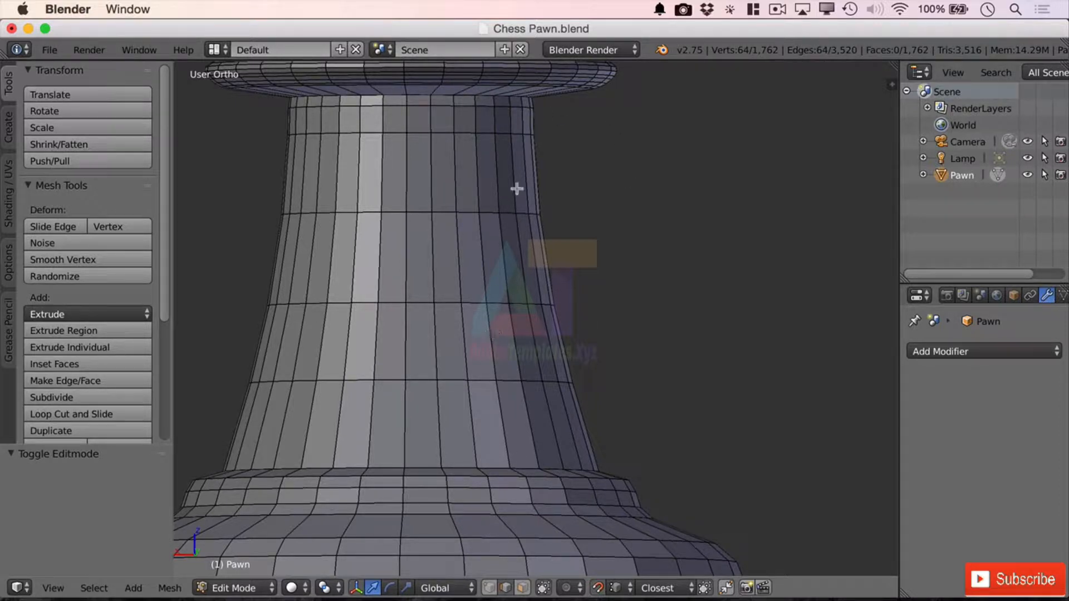
Step: Add the stem's five horizontal edge loops to the existing selection and delete the selected vertices
alt+shift+click(466, 106)
alt+shift+click(468, 135)
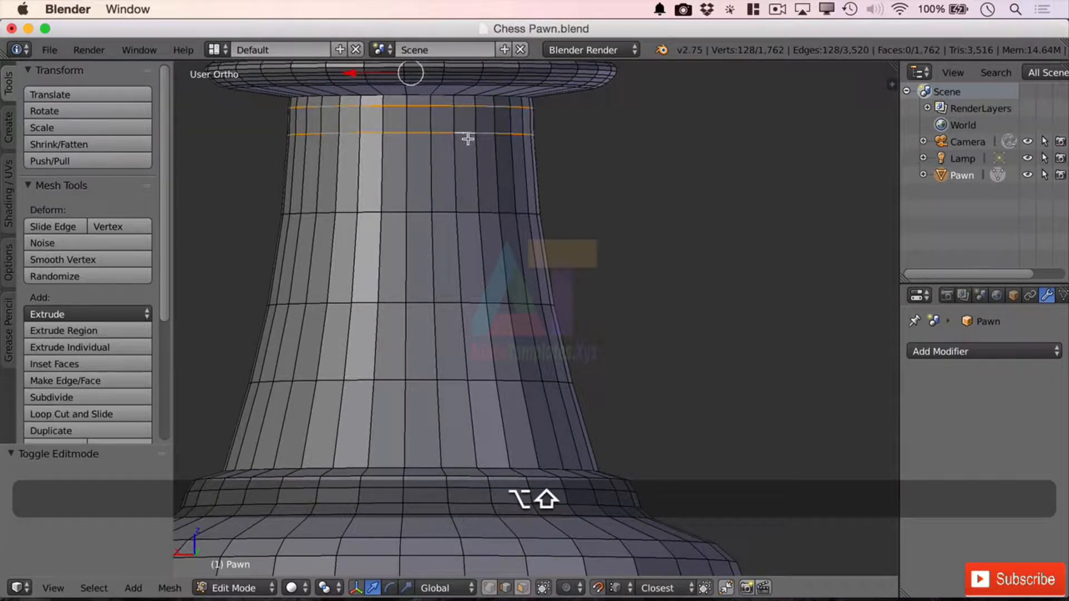
alt+shift+click(466, 215)
alt+shift+click(469, 304)
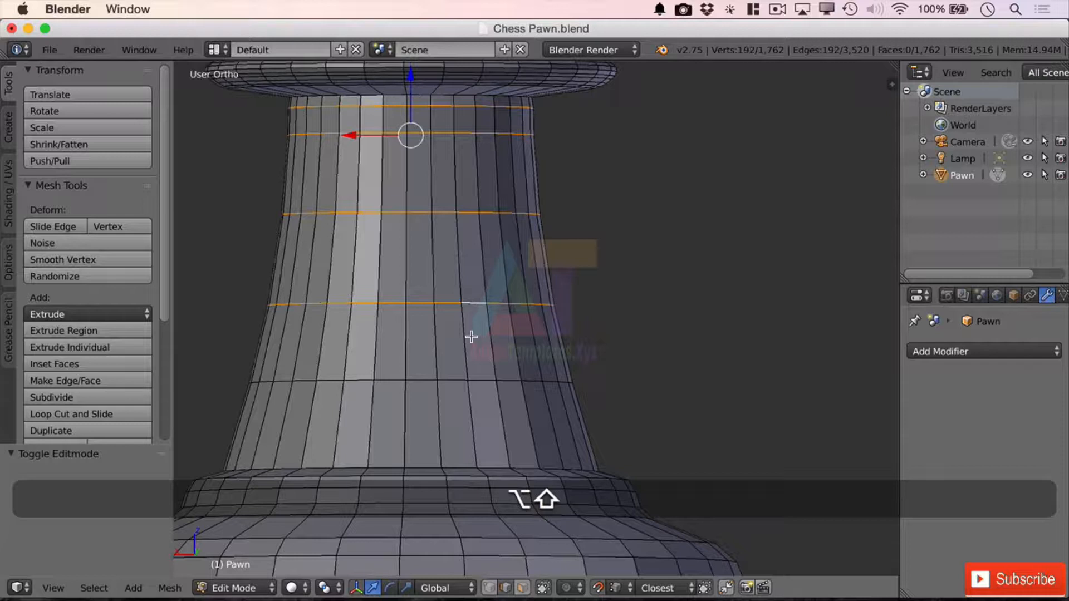
alt+shift+click(475, 380)
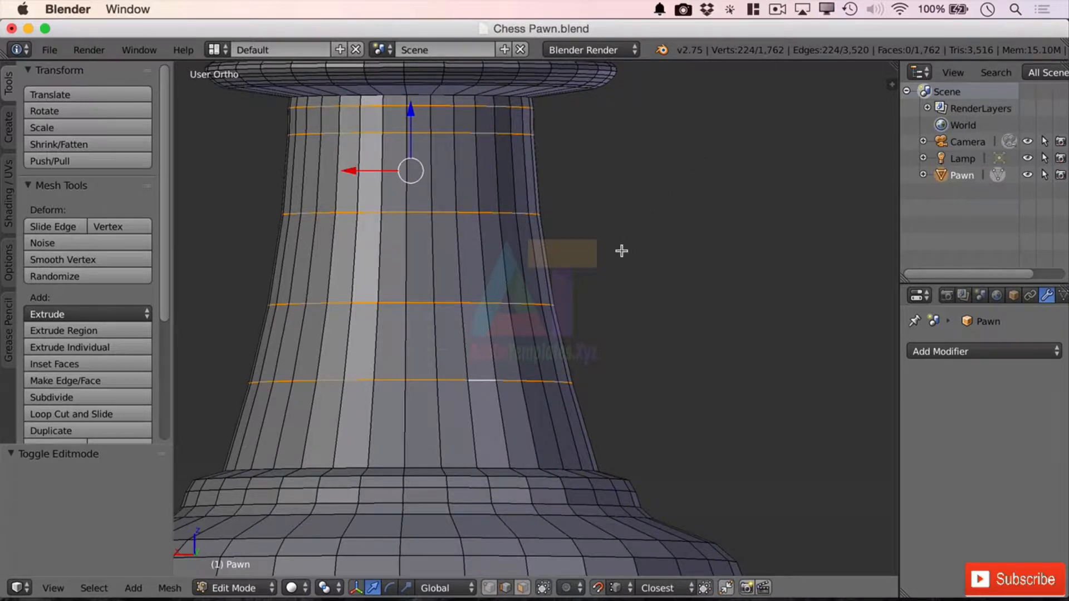
key(x)
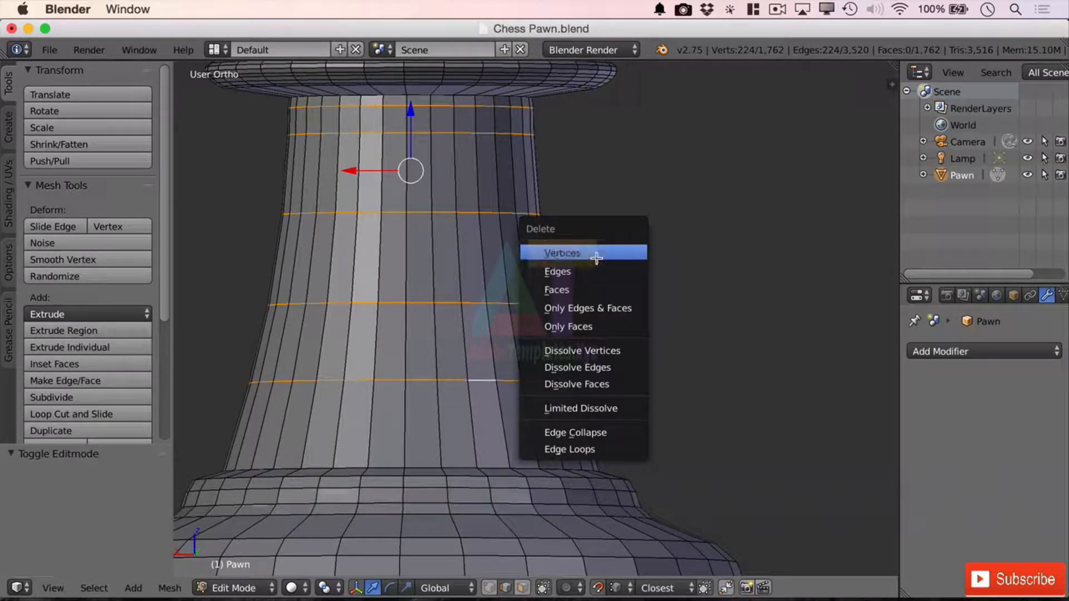
click(596, 258)
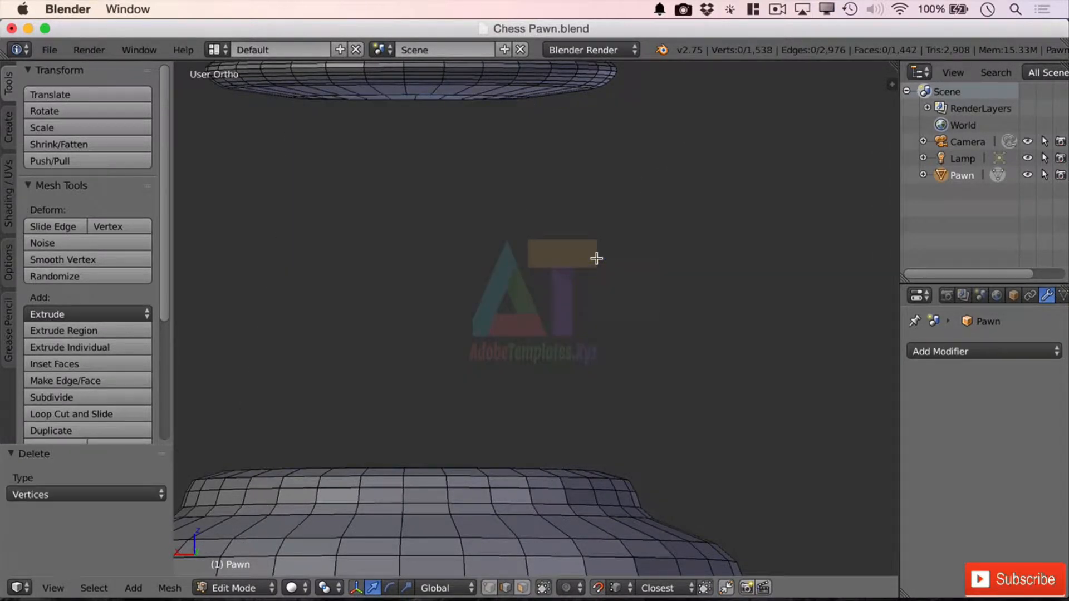
Step: Inspect the gap between the pawn's collar and base, and undo the vertex deletion
middle_drag(557, 148, 508, 254)
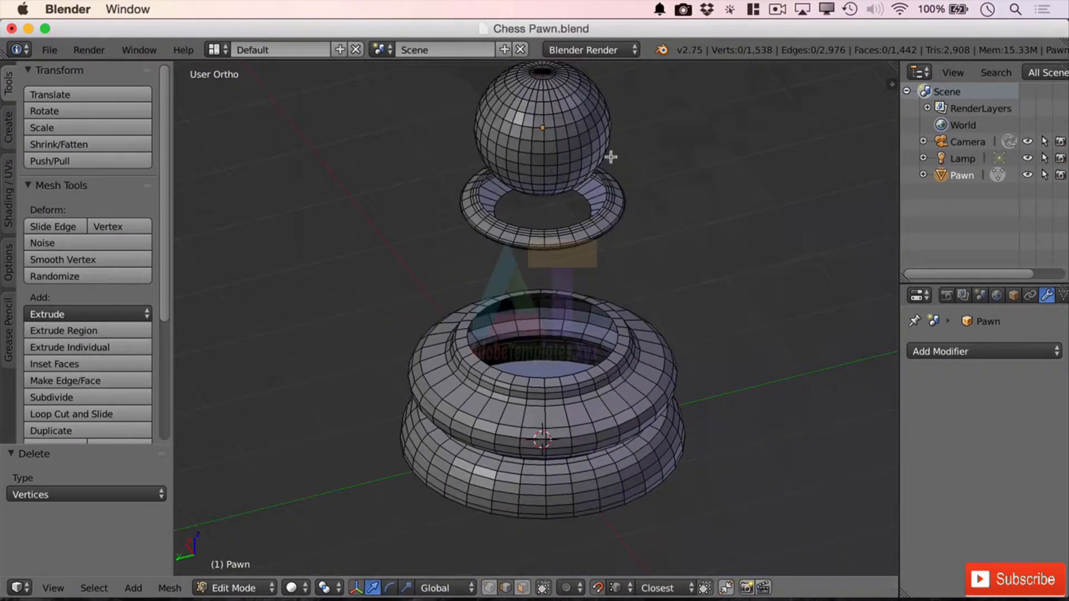
scroll(610, 157, up, 3)
middle_drag(590, 256, 632, 100)
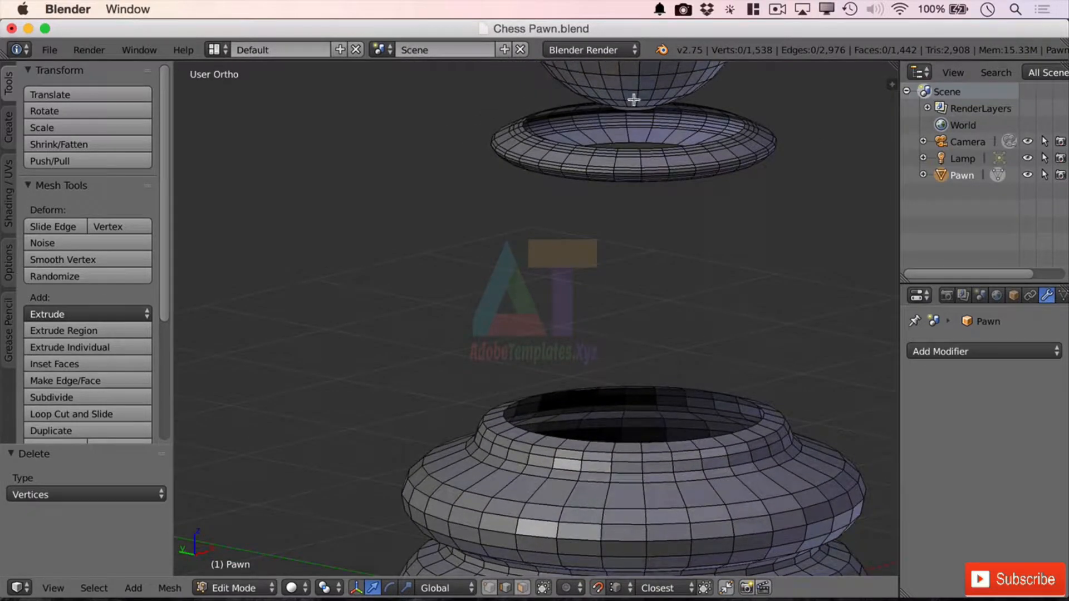
key(super+z)
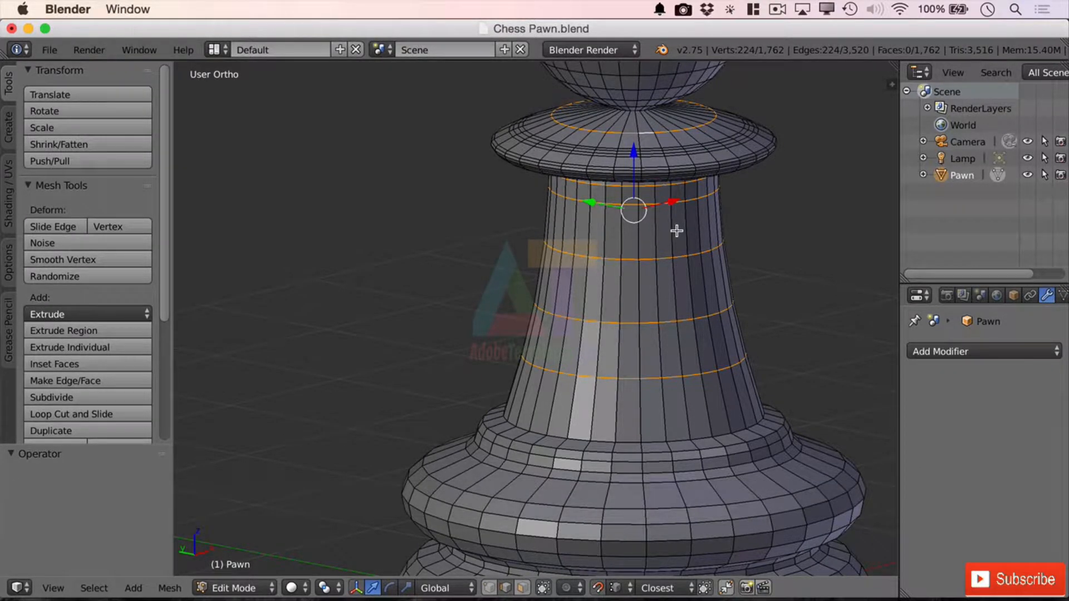
Step: Select only the five horizontal edge loops of the pawn's stem and delete their vertices, keeping the collar intact
right_click(664, 203)
alt+right_click(661, 183)
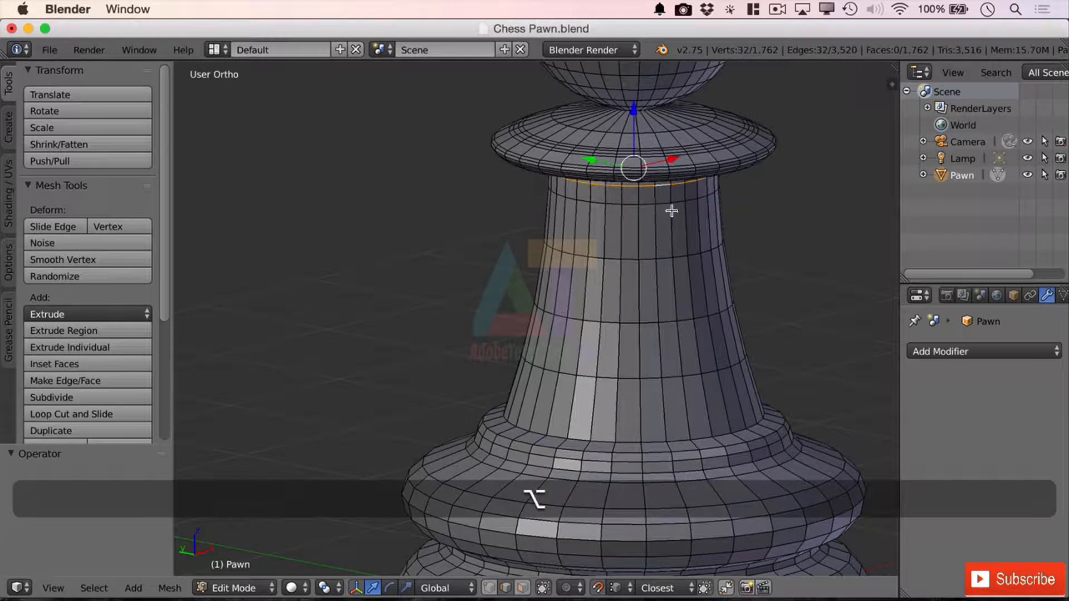
alt+shift+right_click(665, 203)
alt+shift+right_click(665, 257)
alt+shift+right_click(665, 319)
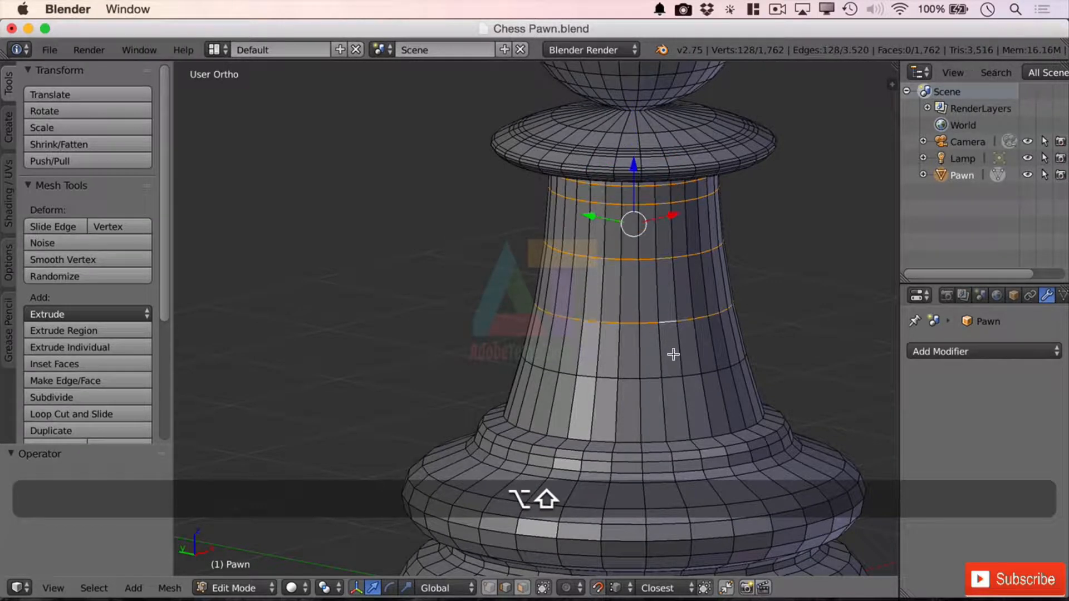
alt+shift+right_click(672, 376)
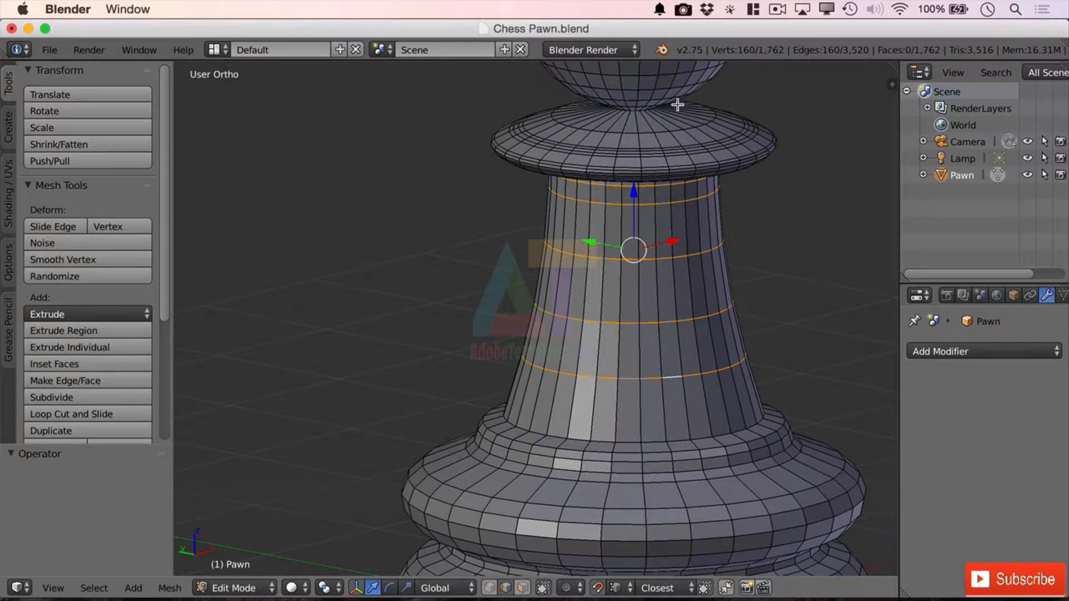
key(x)
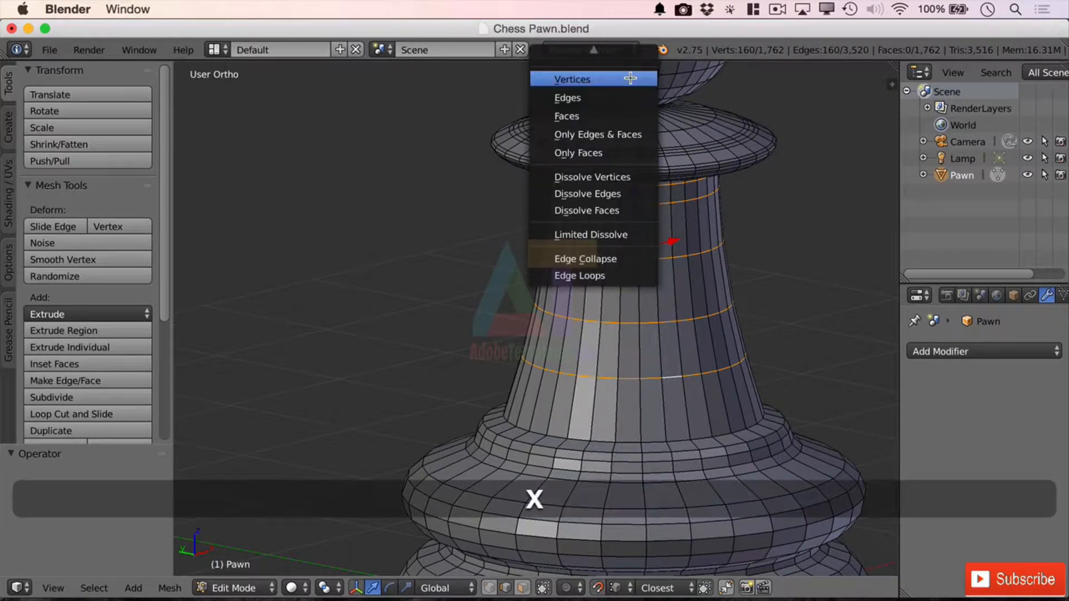
click(621, 79)
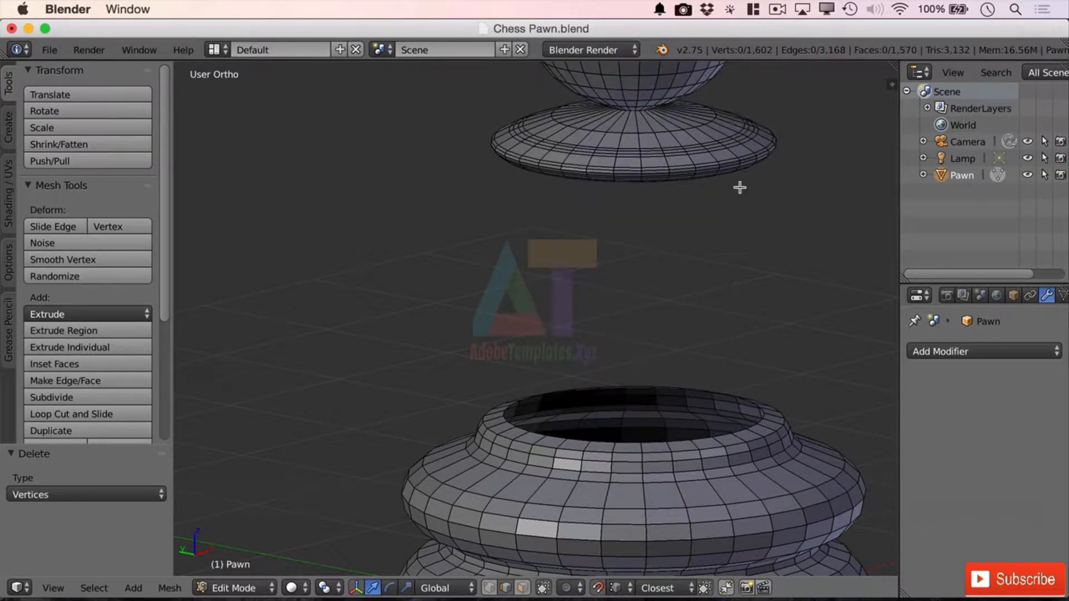
middle_drag(754, 329, 787, 289)
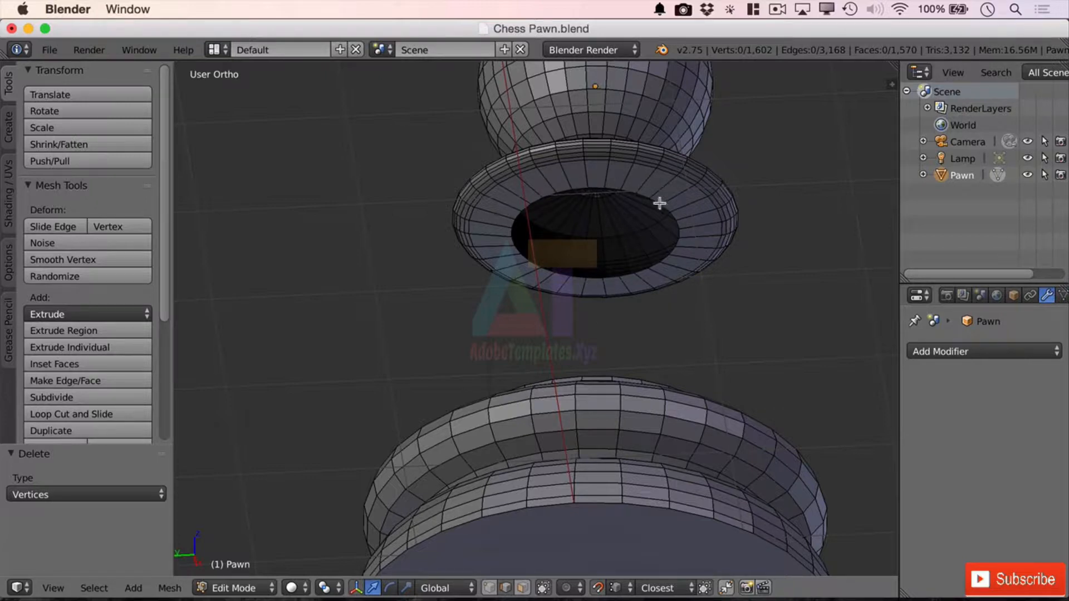
Step: Bridge the open edge loop on top of the pawn's base with the open loop beneath the collar to rebuild the stem
middle_drag(760, 199, 761, 287)
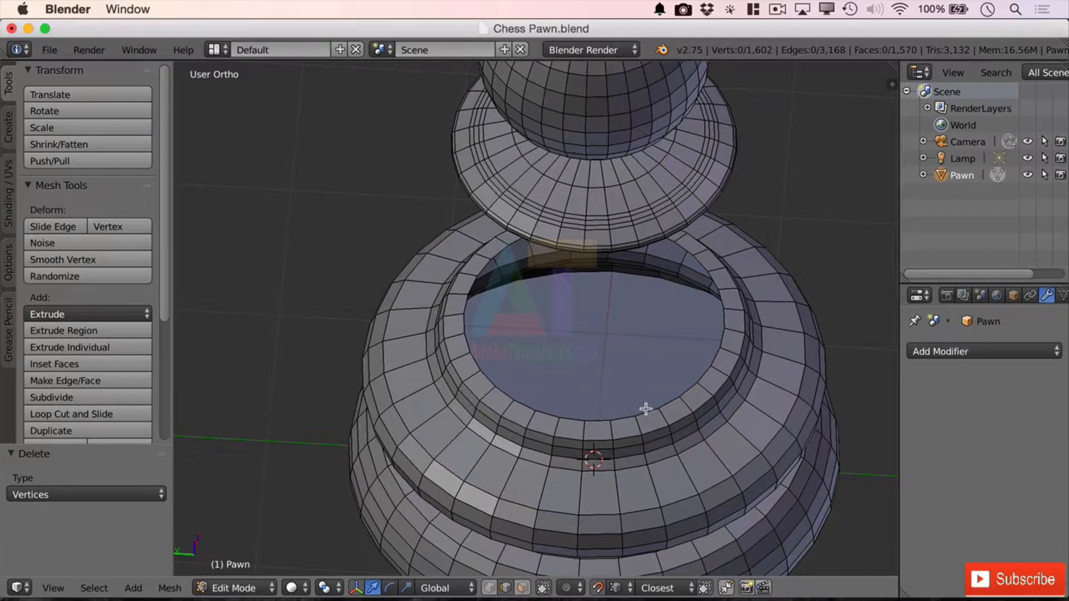
key(alt)
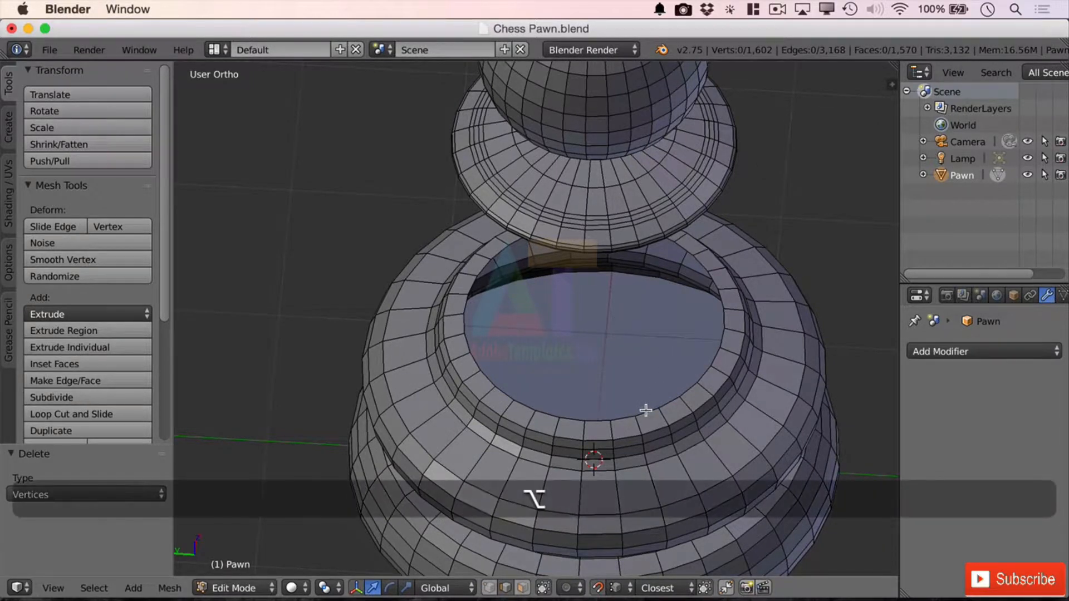
alt+click(651, 414)
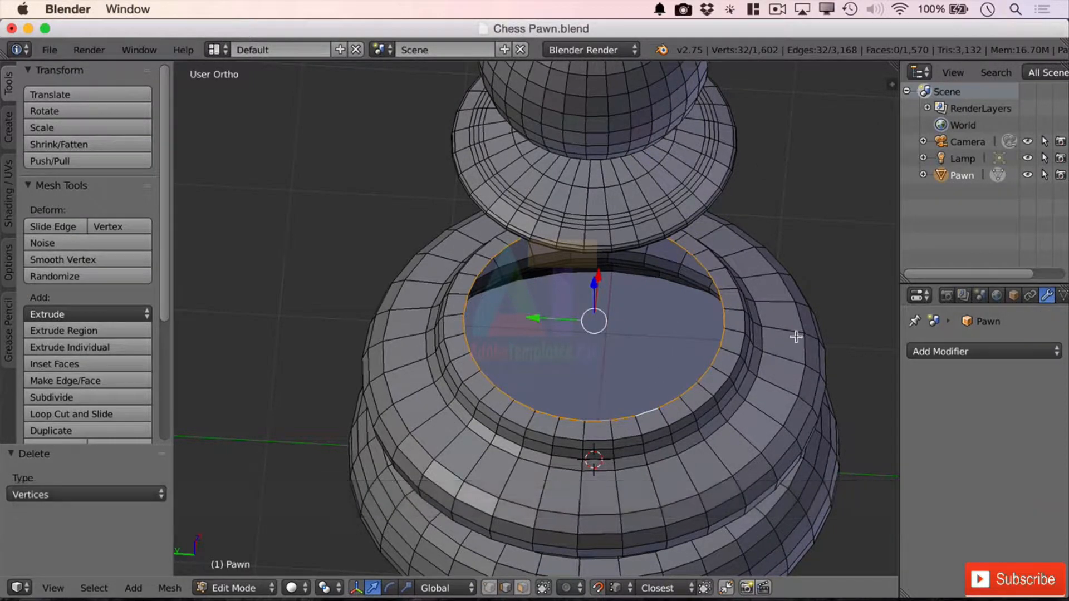
middle_drag(795, 334, 787, 249)
key(alt+shift)
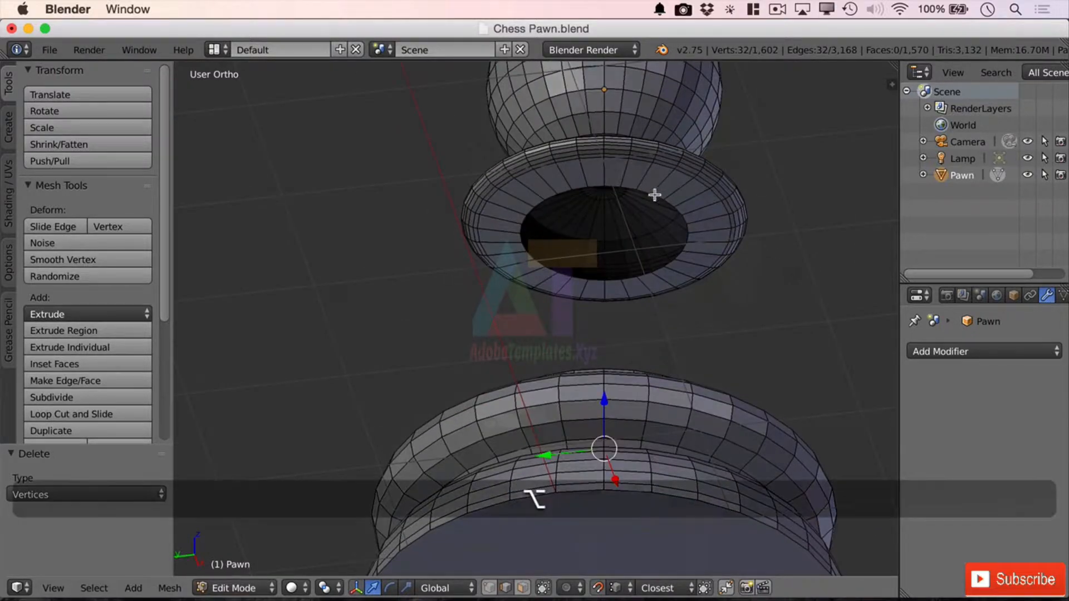
alt+shift+click(650, 191)
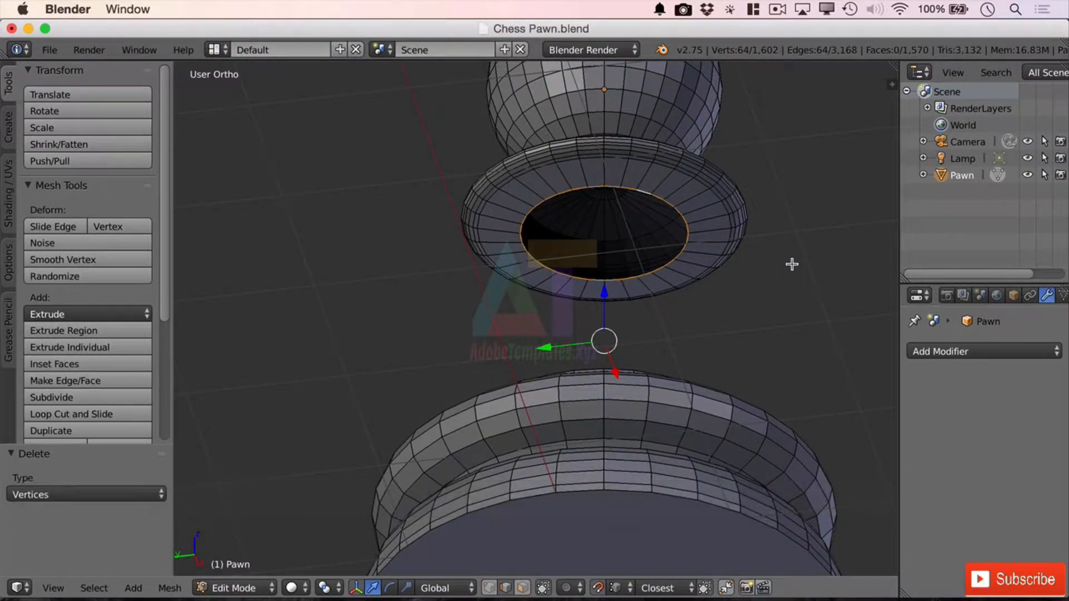
mouse_move(792, 262)
middle_down()
mouse_move(807, 248)
mouse_move(797, 255)
middle_up()
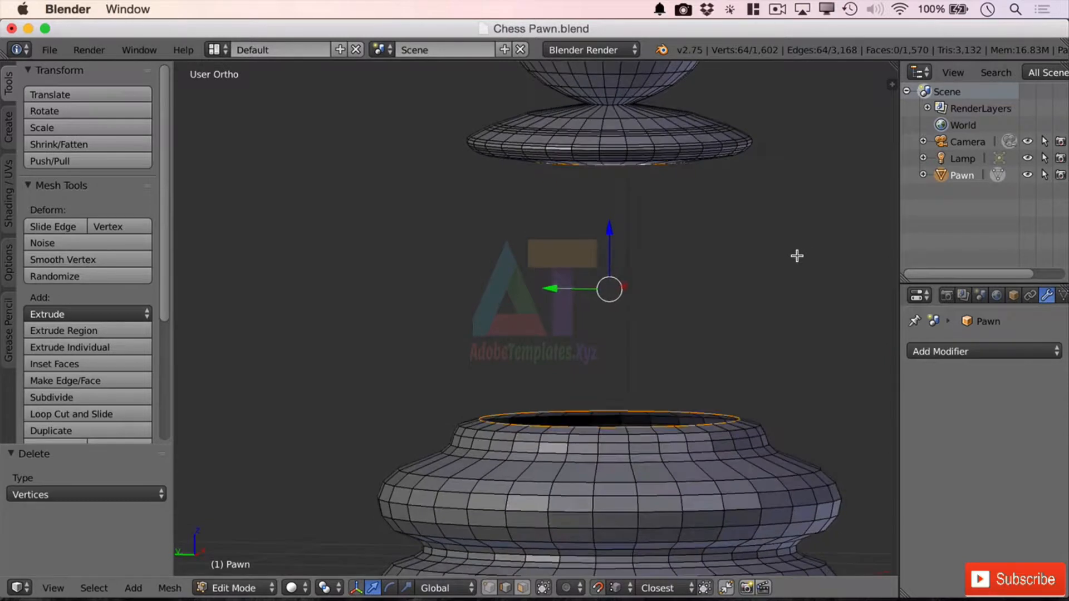
click(170, 588)
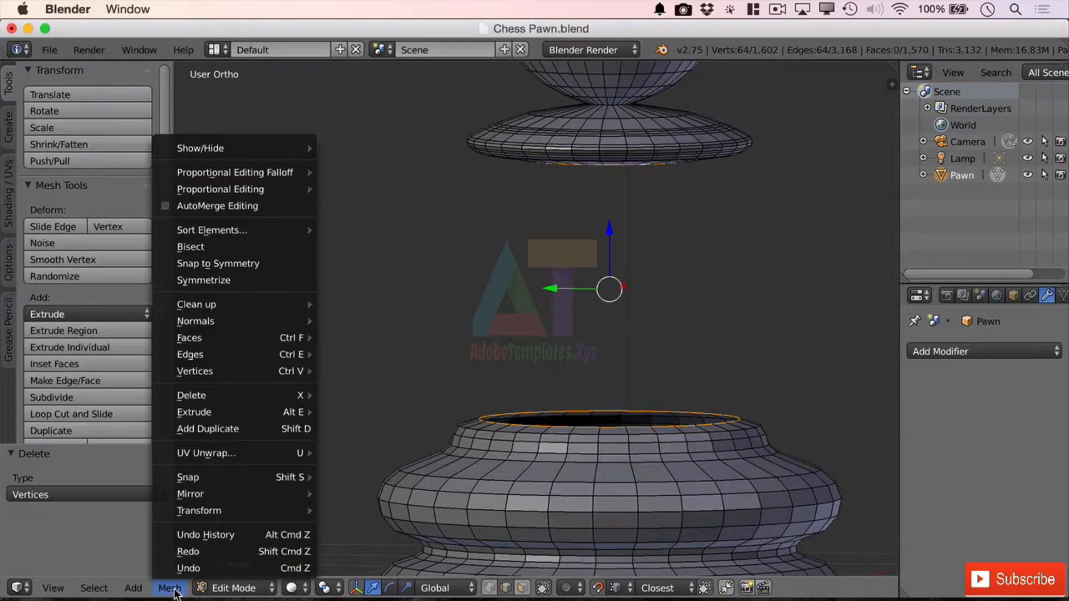
mouse_move(290, 352)
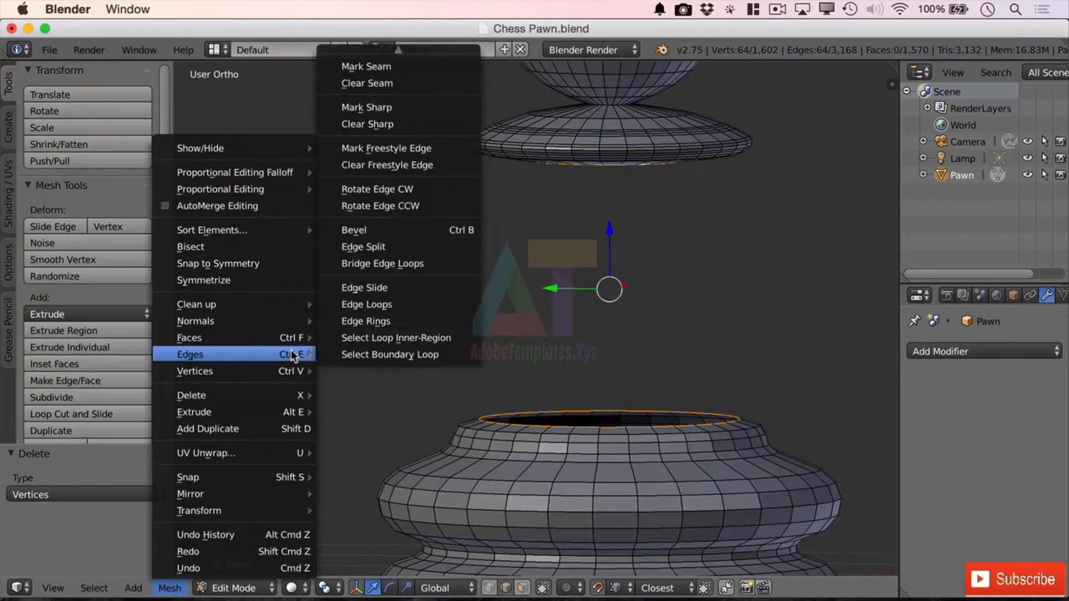
click(405, 267)
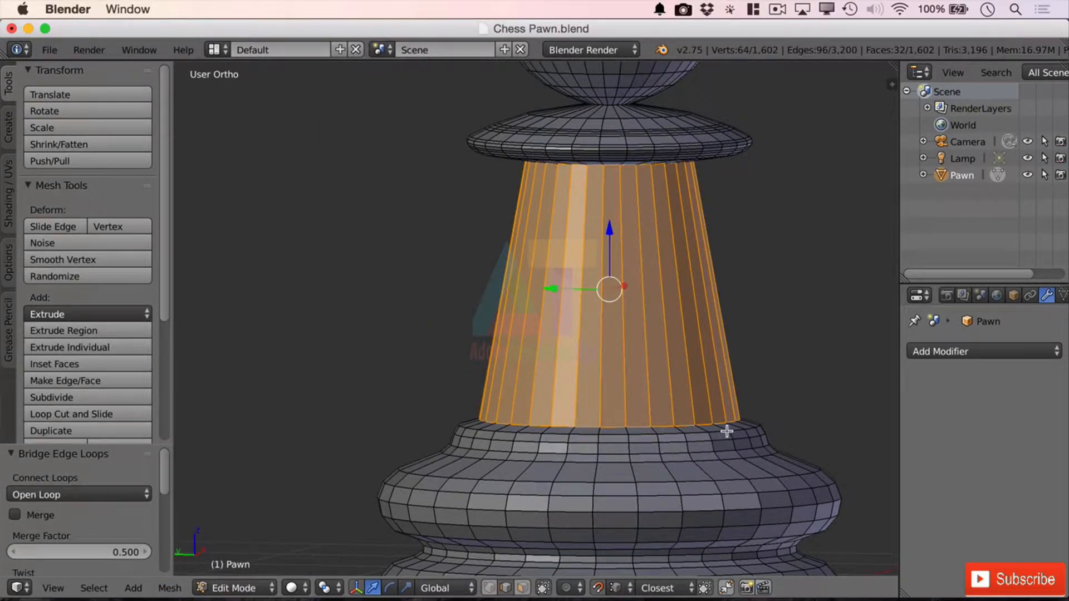
Step: Select the two edge loops directly below the stem's lower edge and delete their vertices
middle_drag(726, 432, 649, 413)
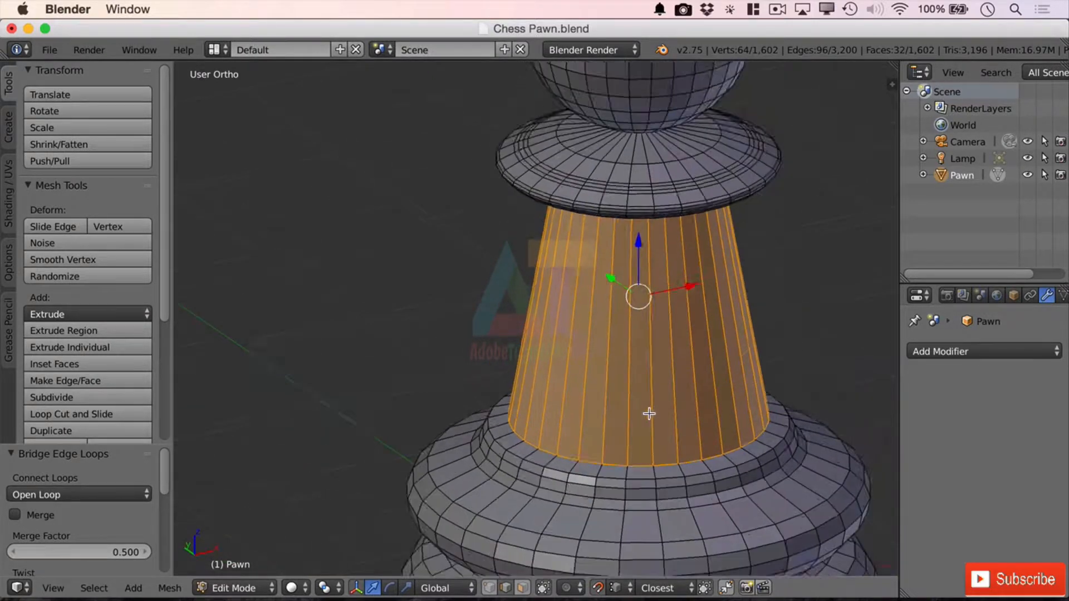
shift+right_click(627, 453)
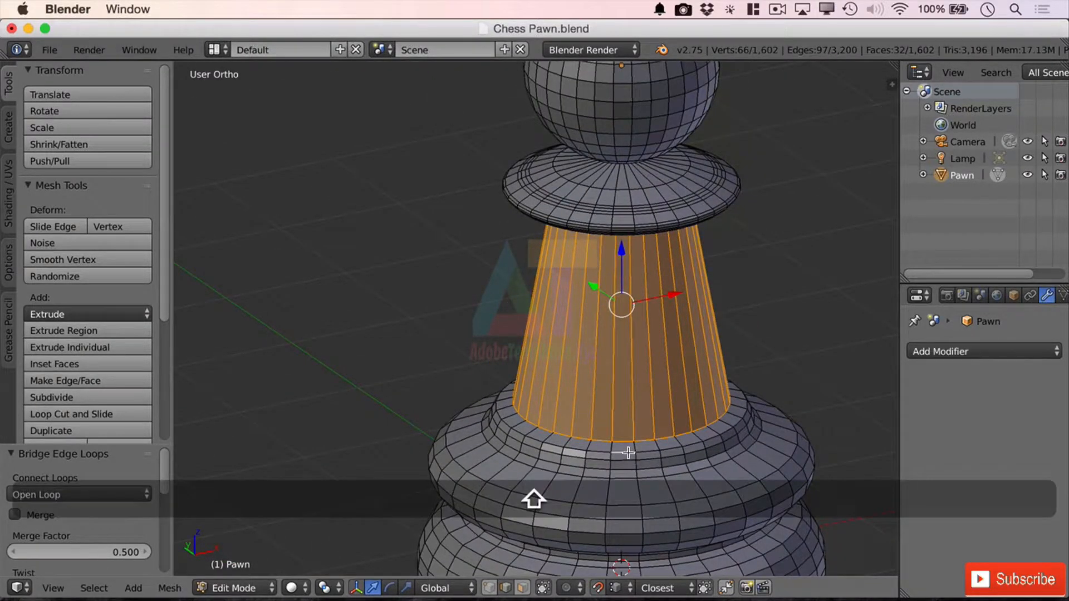
alt+right_click(627, 452)
alt+shift+right_click(628, 458)
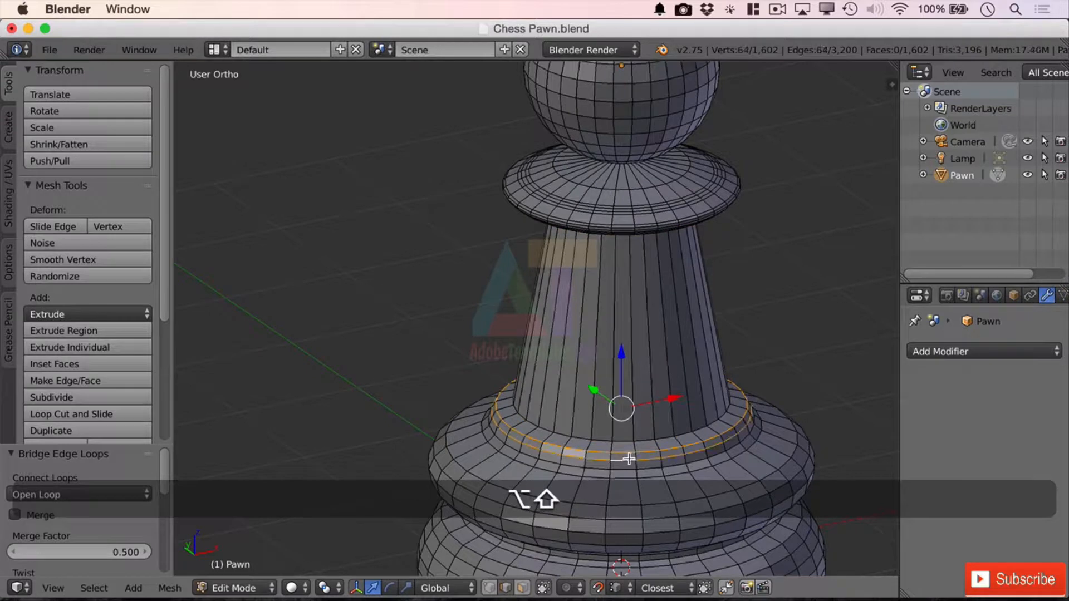
key(x)
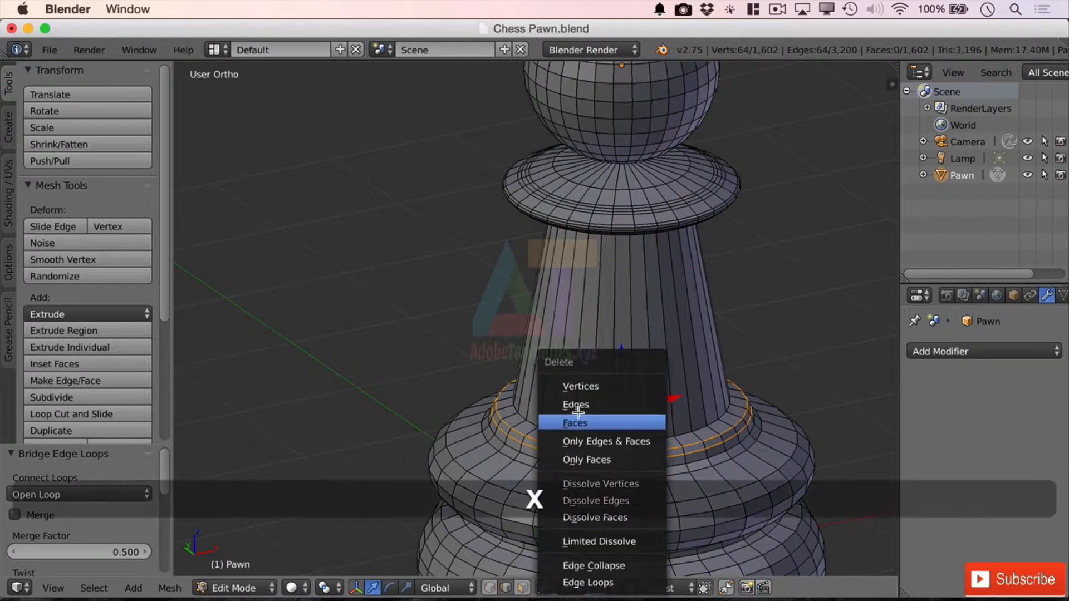
click(616, 378)
Step: Select the three edge loops just outside the open rim of the base's upper ring and delete their vertices
alt+shift+right_click(624, 477)
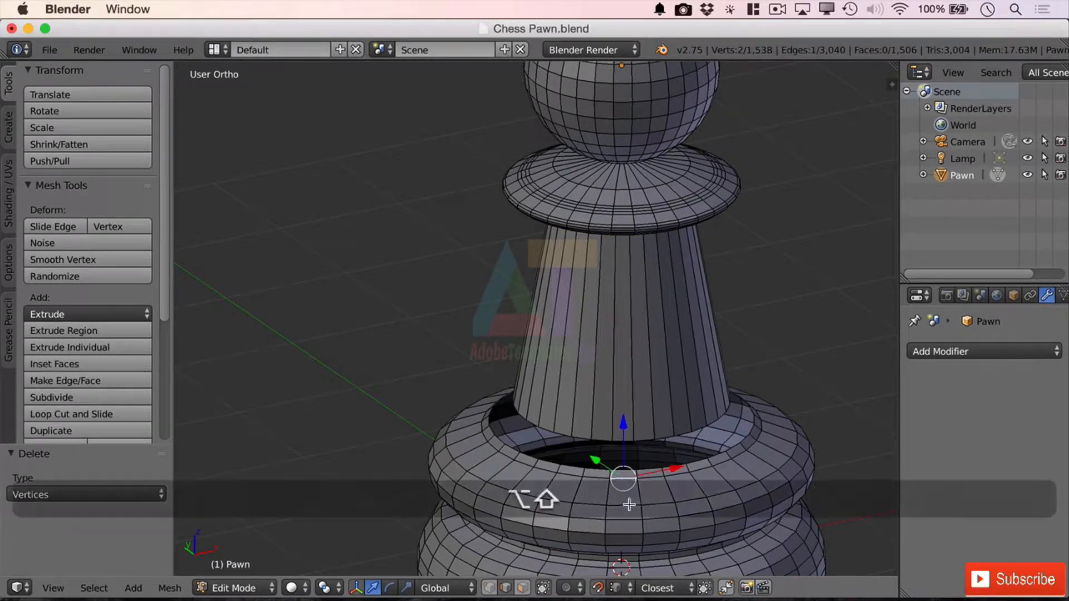
alt+right_click(622, 479)
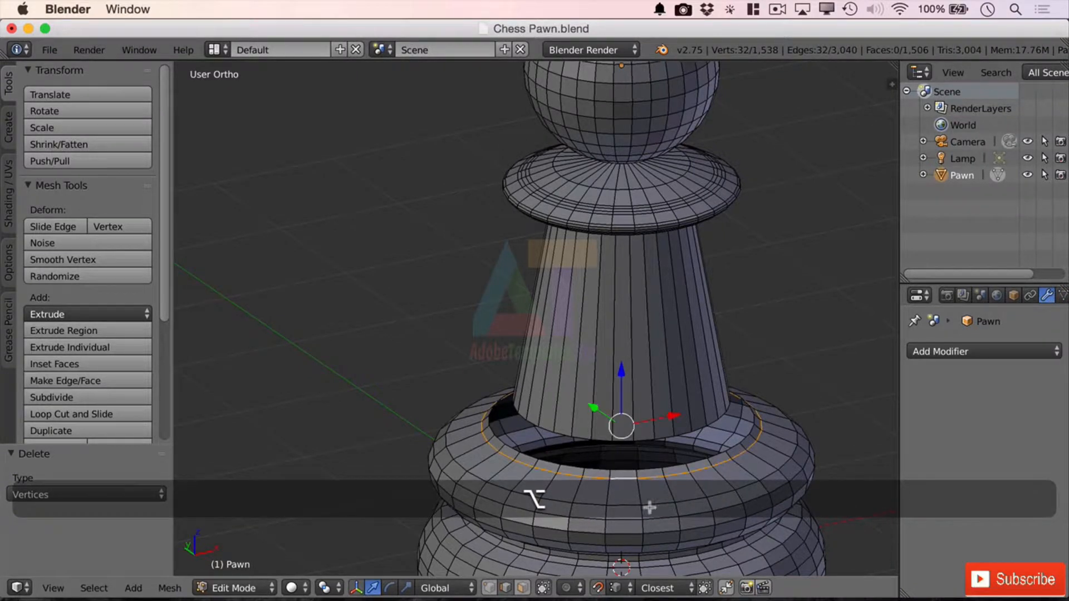
alt+shift+right_click(627, 504)
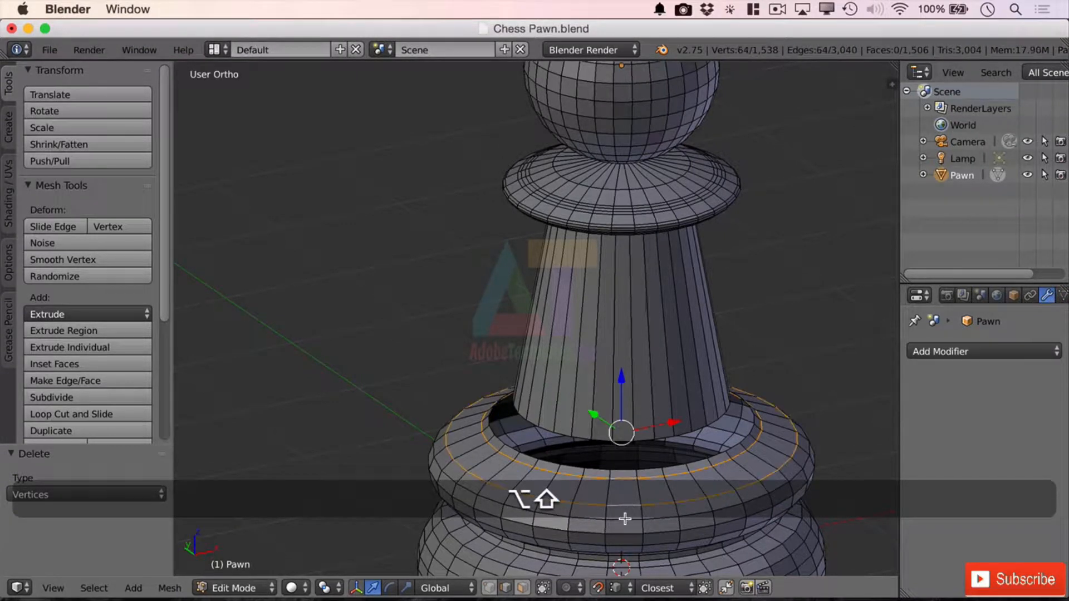
alt+shift+right_click(626, 517)
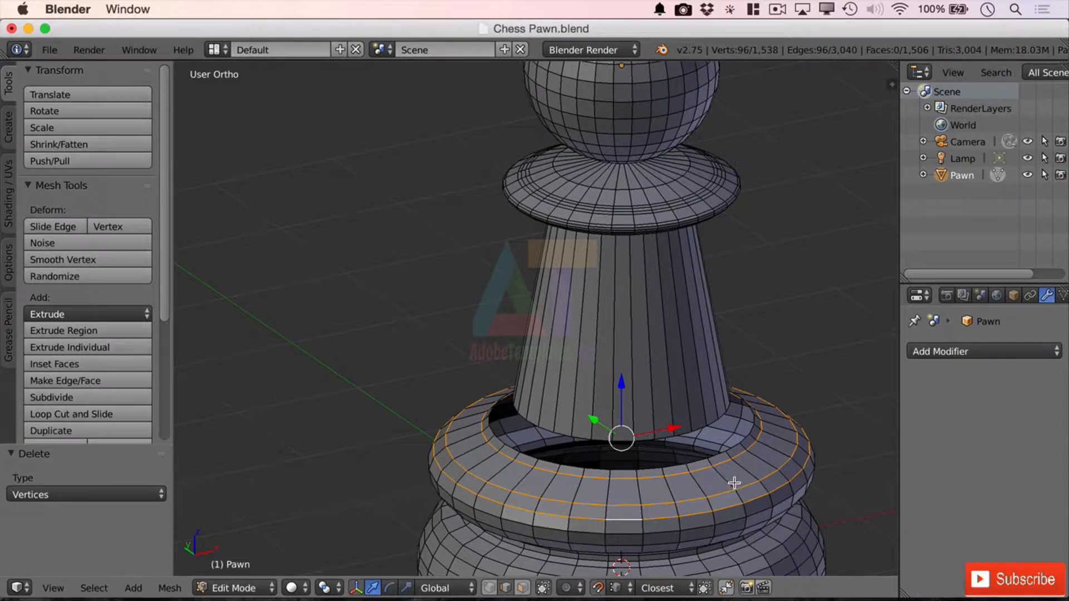
key(x)
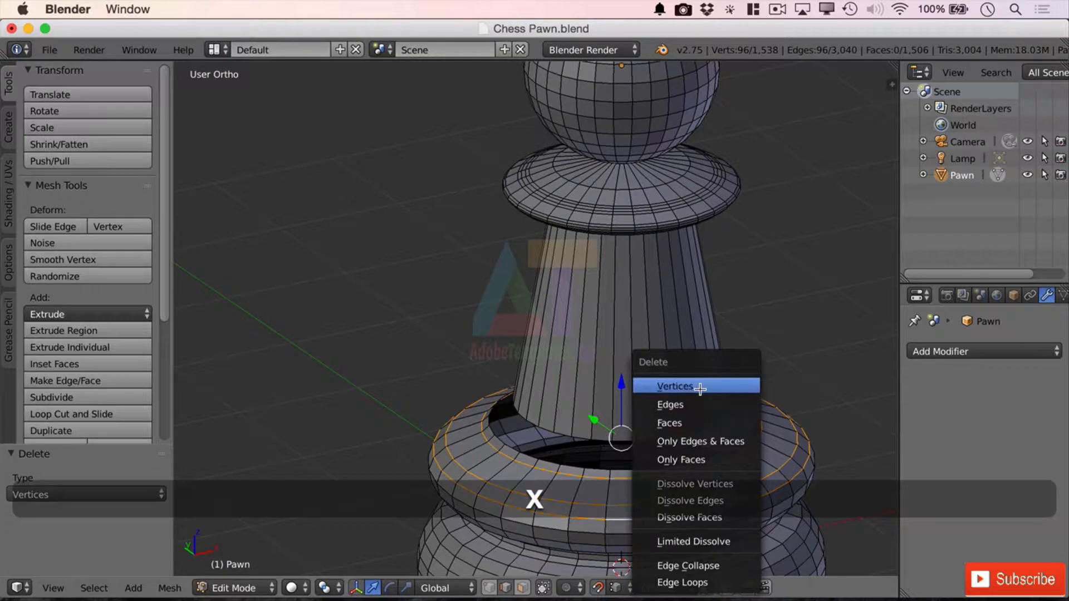
click(640, 384)
Step: Select the three edge loops below the upper ring's widest open edge and delete their vertices, keeping the lower base ring
mouse_move(746, 452)
middle_down()
mouse_move(756, 404)
mouse_move(753, 453)
middle_up()
shift+middle_drag(754, 454, 719, 222)
scroll(719, 222, up, 1)
scroll(719, 222, up, 3)
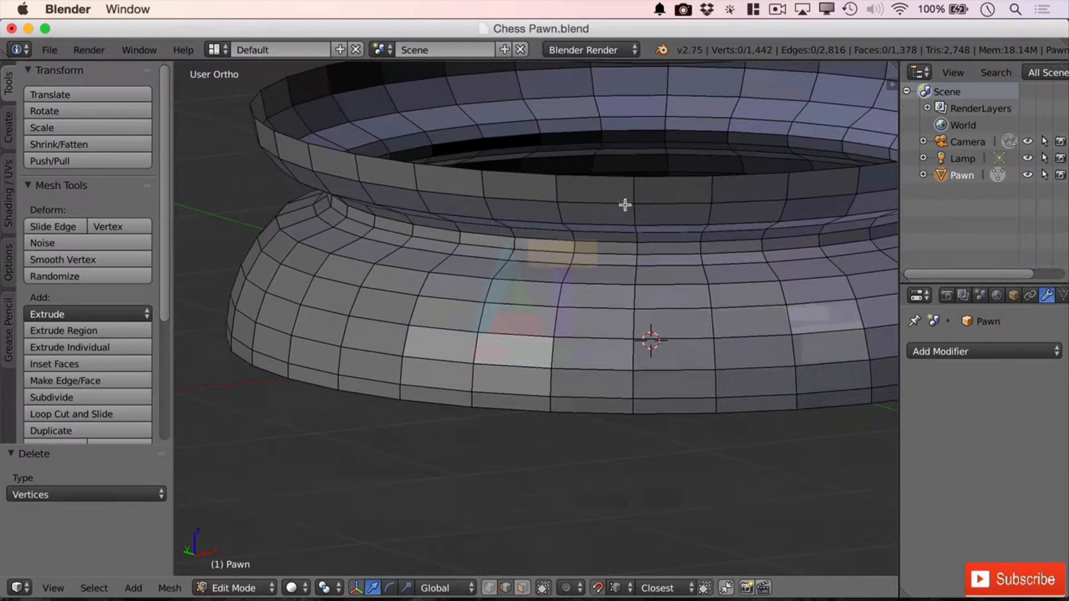
alt+shift+click(684, 202)
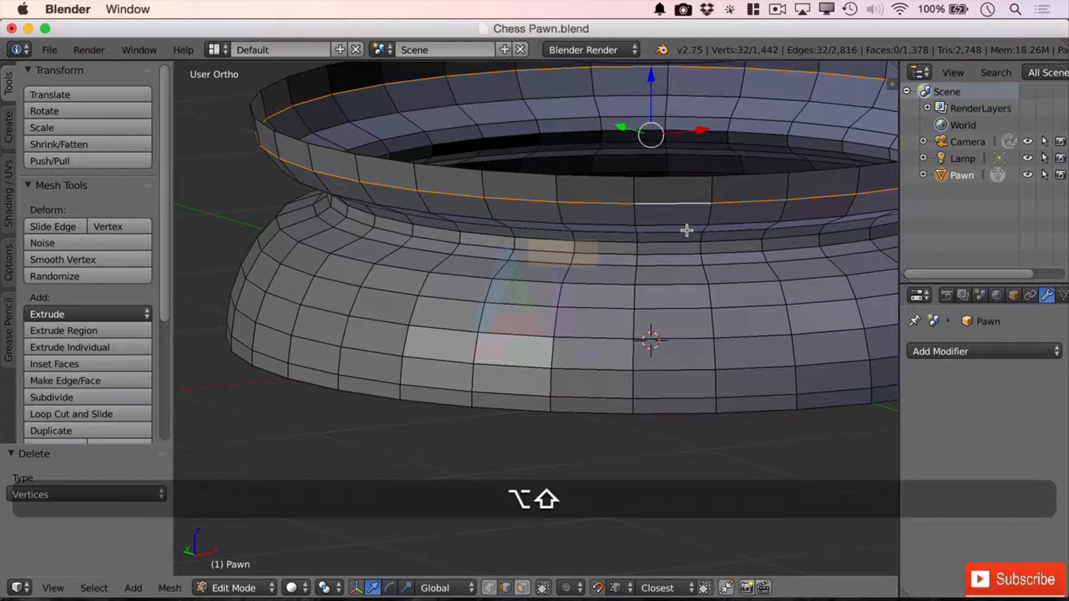
alt+shift+click(688, 229)
alt+shift+click(686, 220)
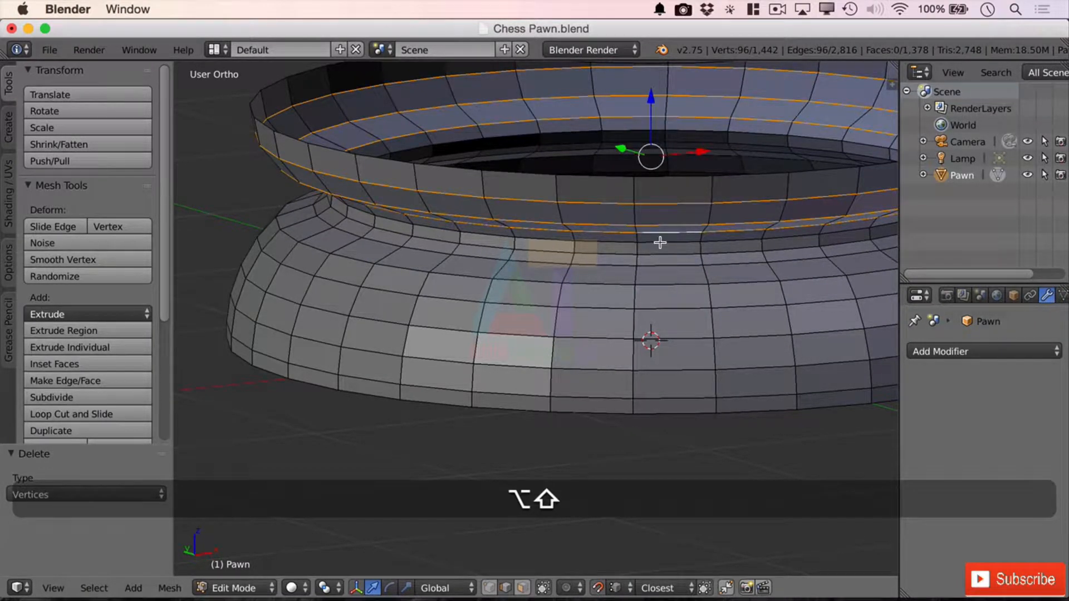
key(x)
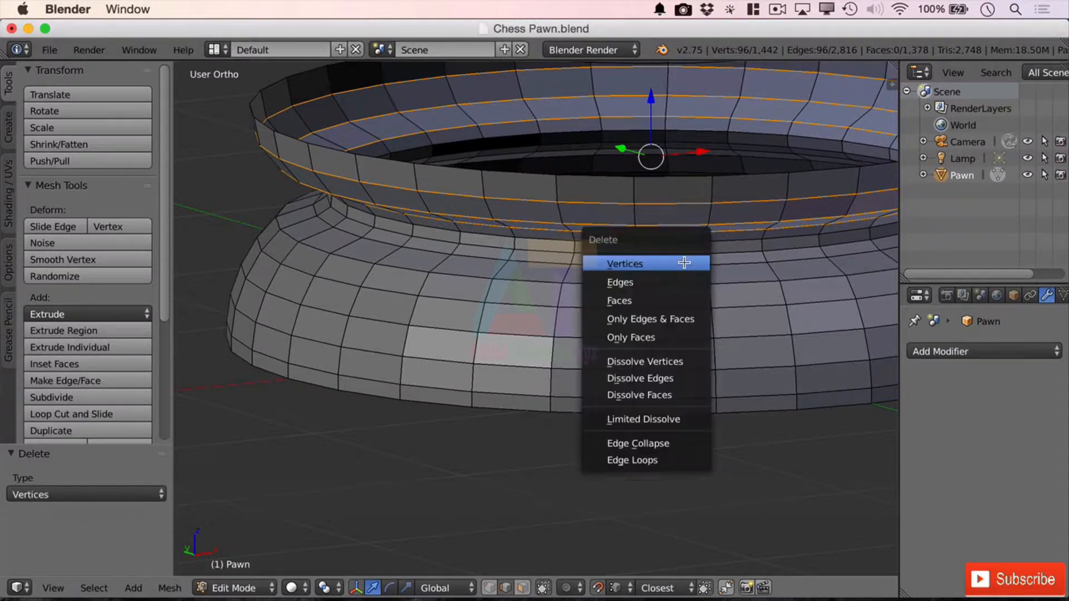
click(659, 266)
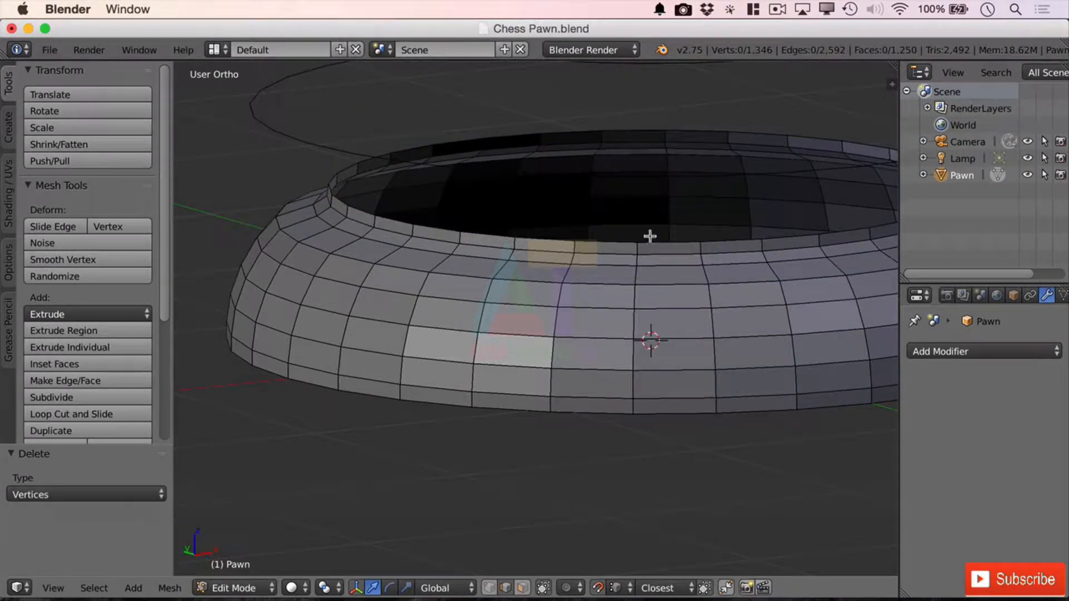
Step: Bridge the lower base ring's open rim, the two free edge loops above it and the stem's lower edge loop
right_click(667, 255)
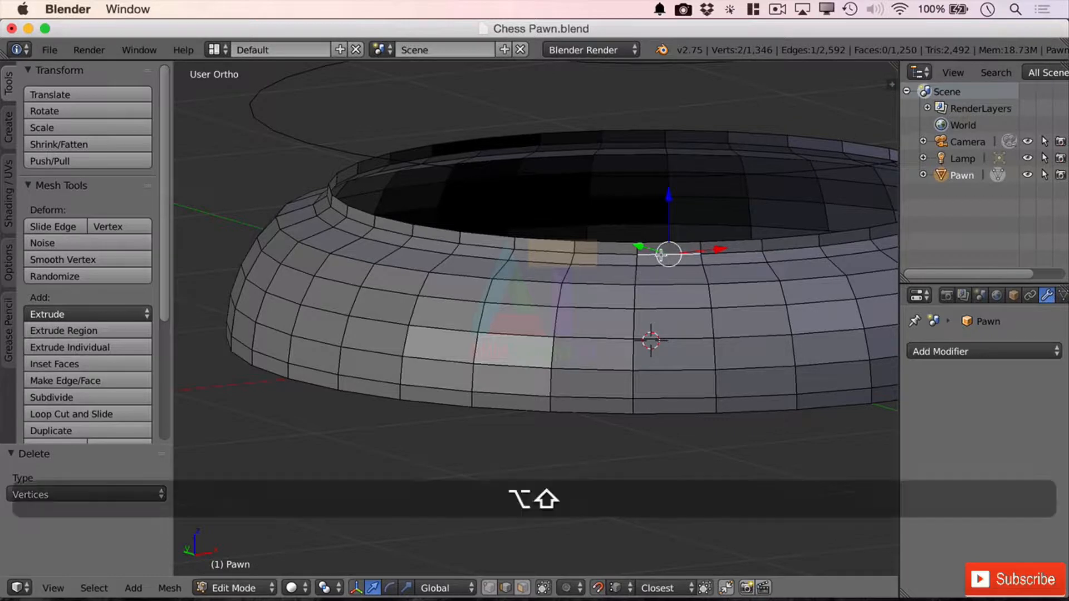
alt+shift+right_click(662, 256)
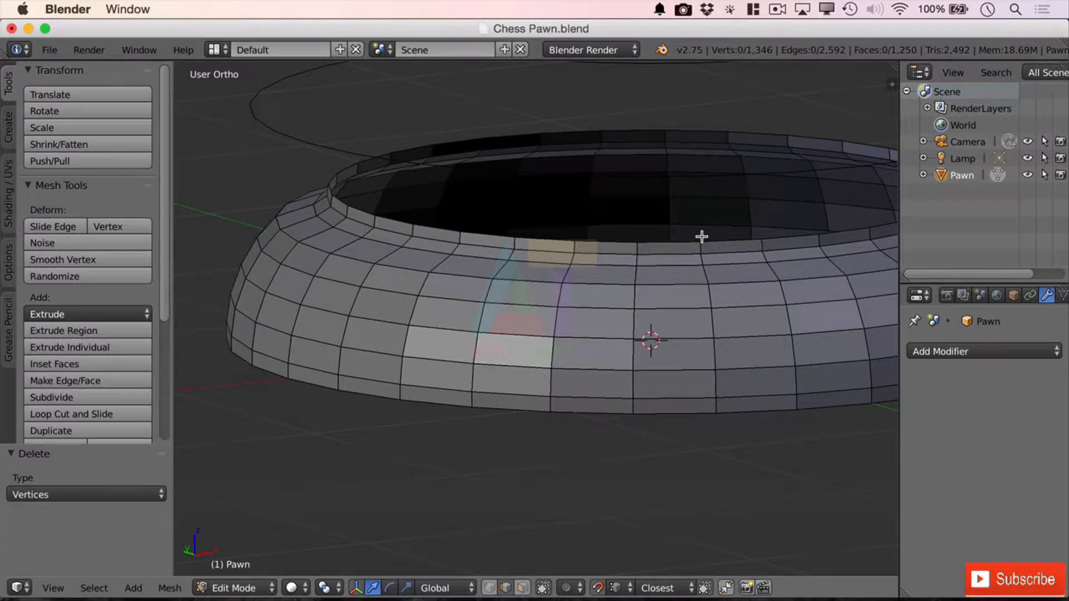
alt+right_click(691, 242)
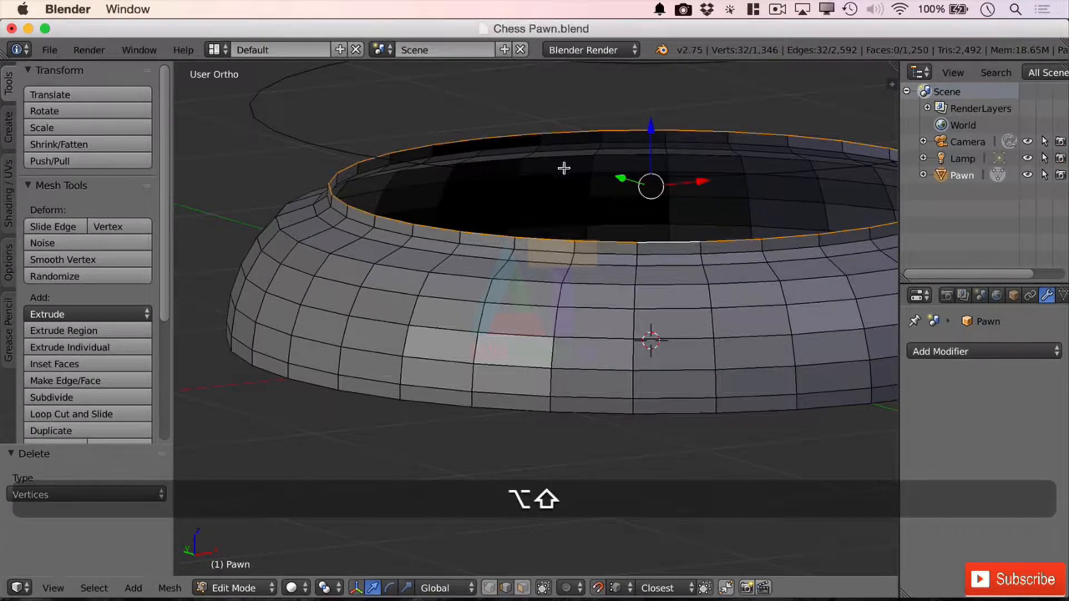
alt+shift+right_click(303, 136)
scroll(567, 281, down, 4)
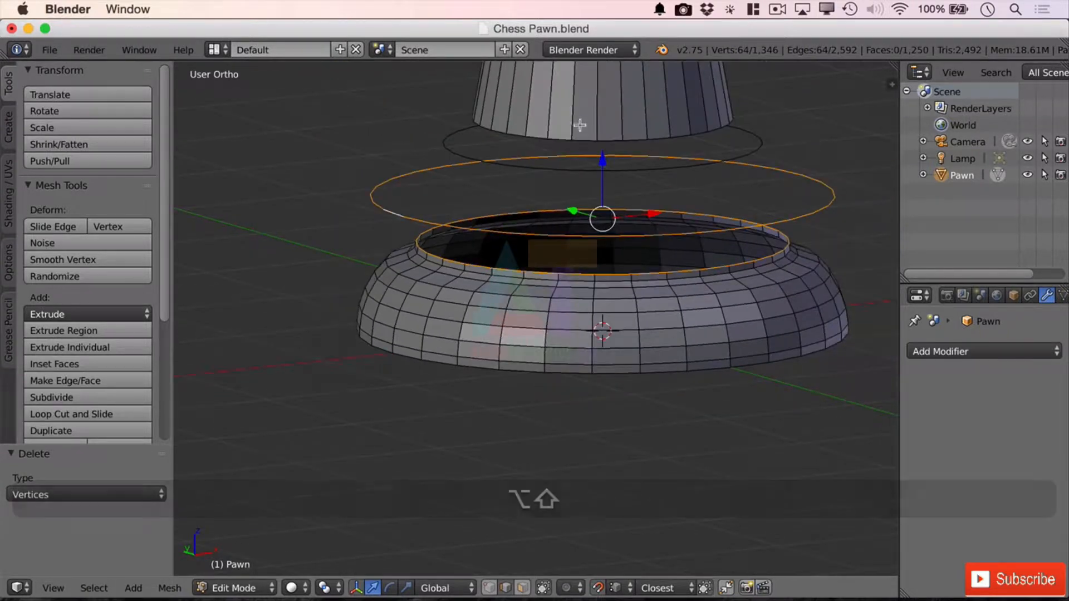
alt+shift+right_click(563, 167)
alt+shift+right_click(588, 138)
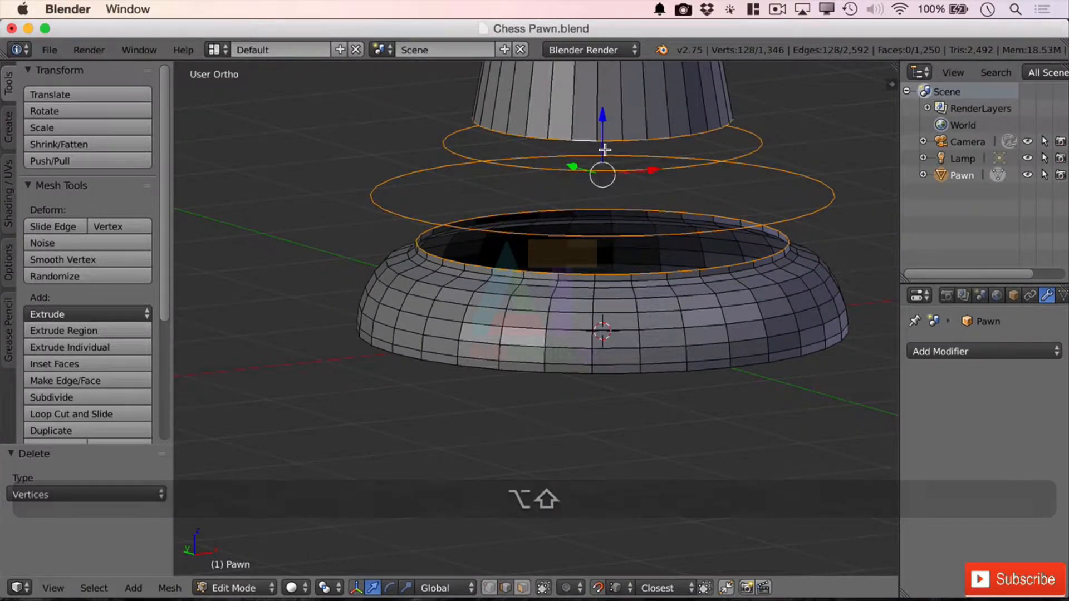
click(169, 588)
mouse_move(291, 350)
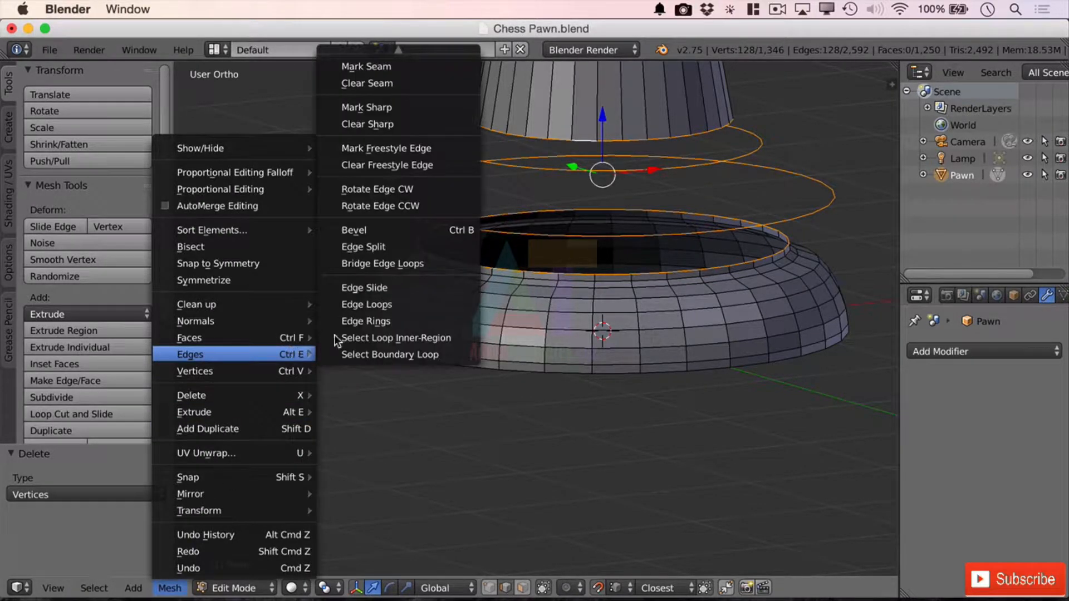
click(449, 265)
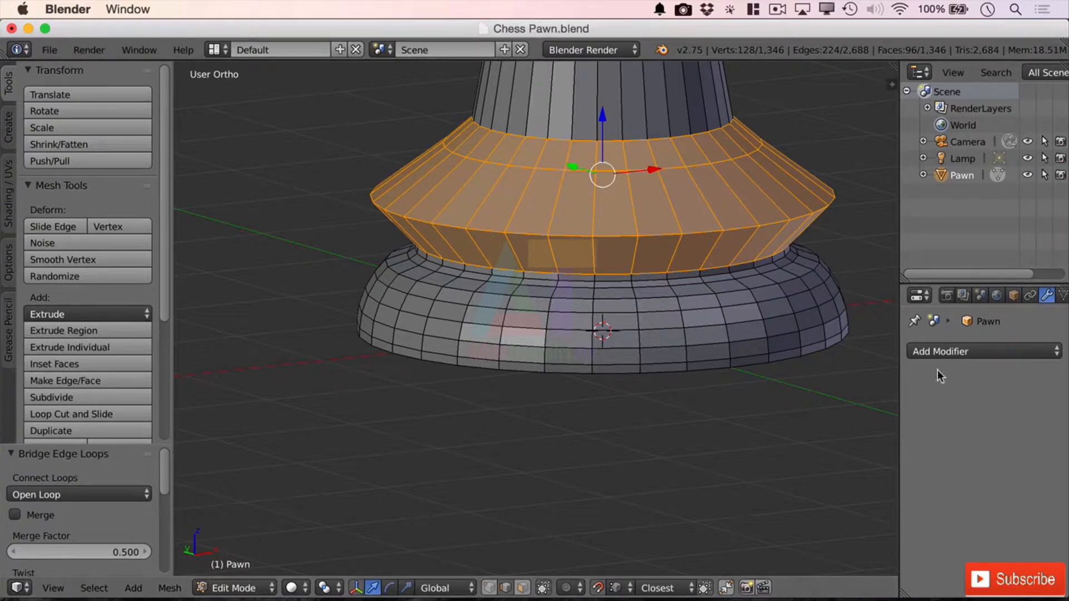
middle_drag(859, 144, 743, 137)
scroll(612, 180, up, 1)
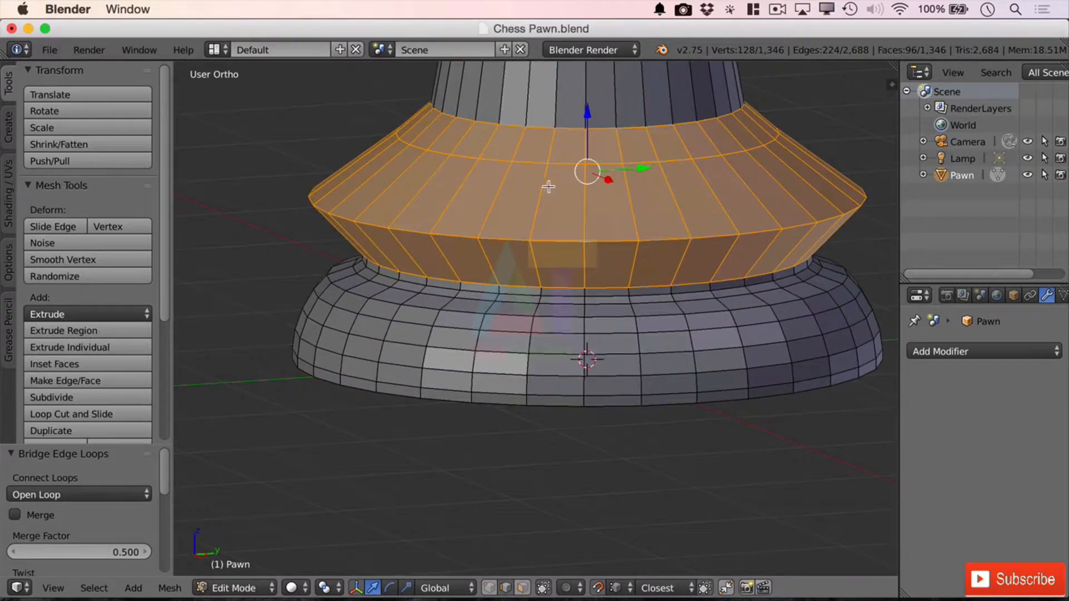
scroll(634, 322, down, 4)
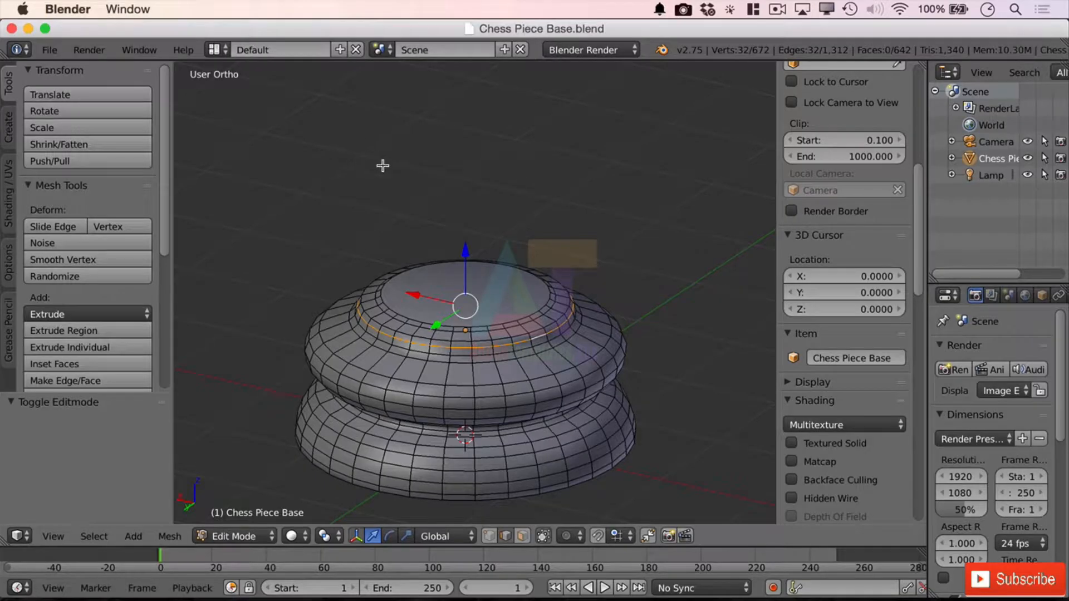
Step: Enlarge the 3D view of the chess piece base by removing the timeline and hiding the properties region and tool shelf
mouse_move(542, 313)
middle_down()
mouse_move(590, 282)
mouse_move(605, 291)
mouse_move(549, 301)
middle_up()
scroll(540, 303, up, 1)
scroll(454, 339, down, 3)
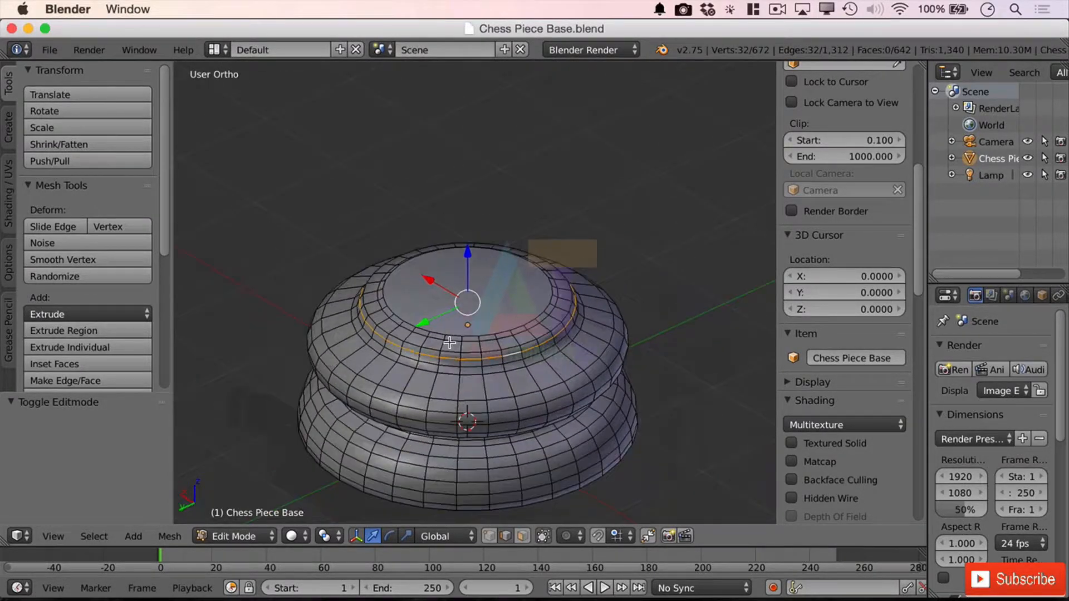
drag(3, 544, 197, 585)
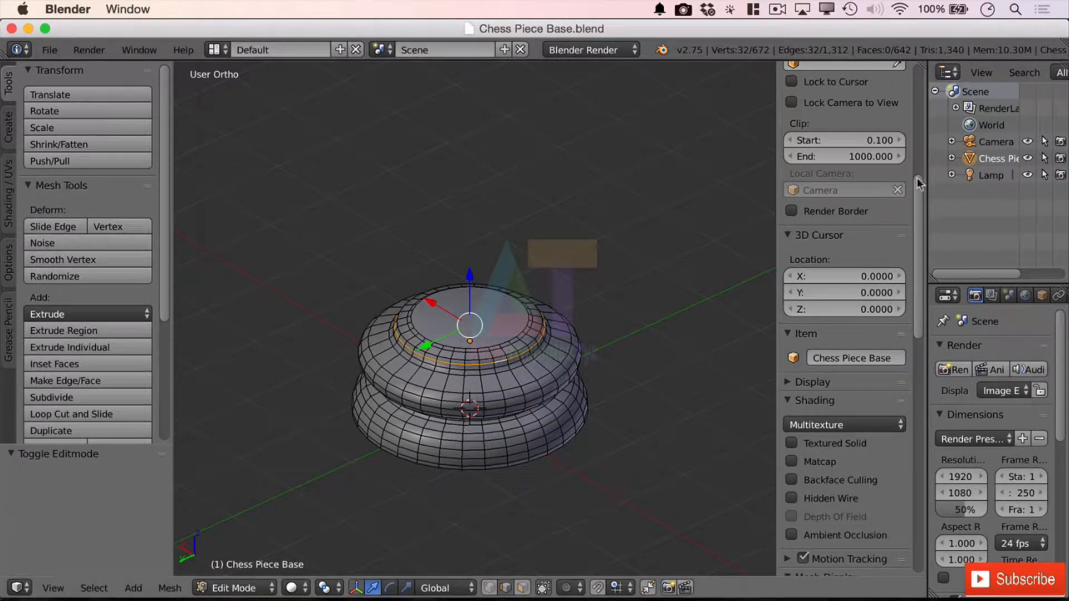
key(n)
key(t)
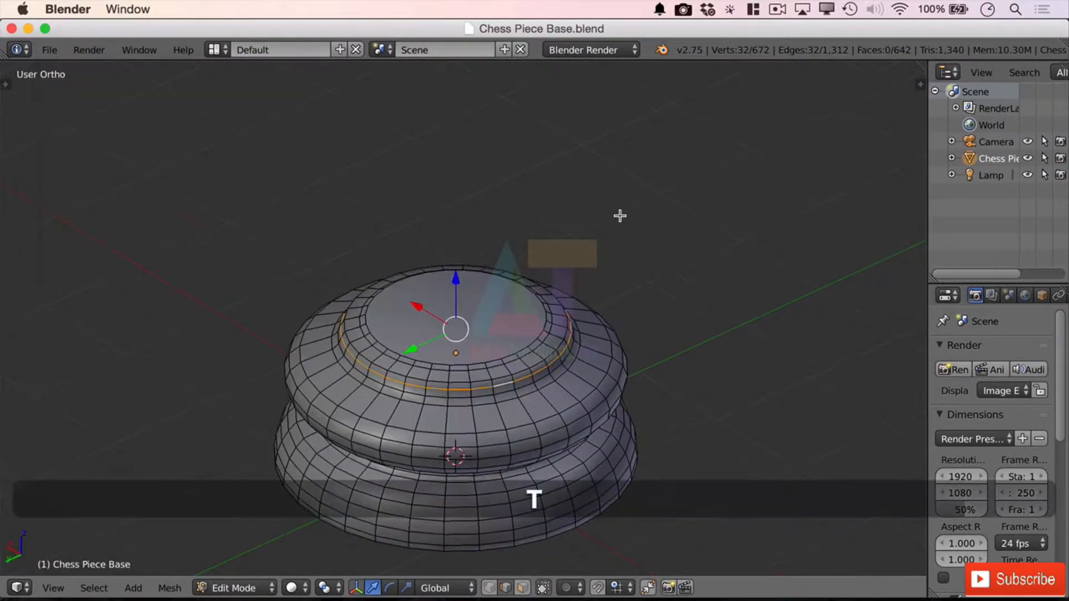
Step: From the top view, select the 24 vertical edge loops between the eight at every 45 degrees around the base and delete their vertices
scroll(632, 284, down, 2)
scroll(631, 287, up, 4)
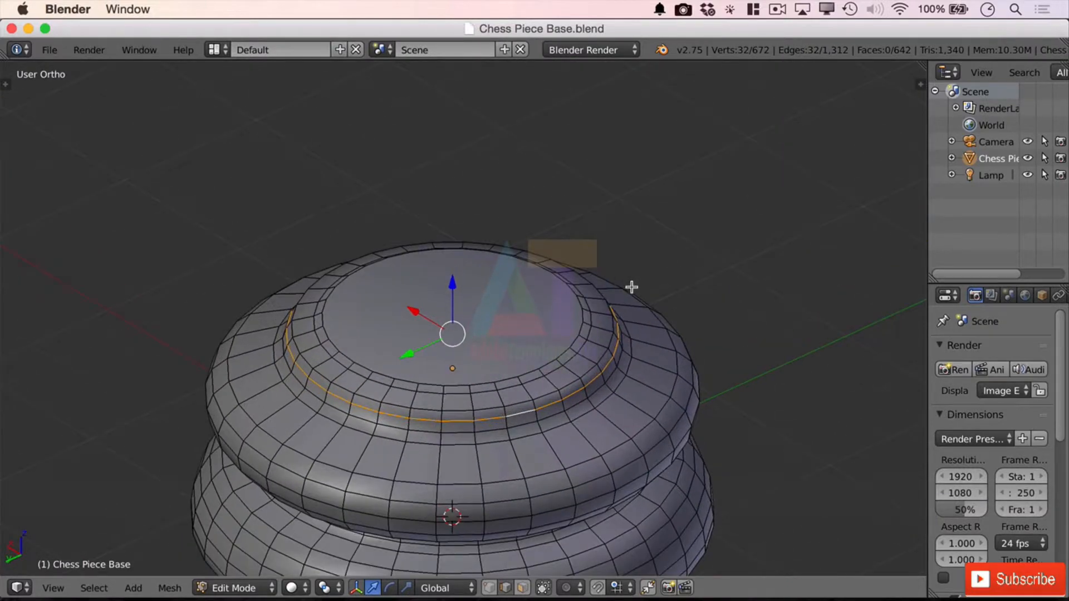
middle_drag(640, 399, 649, 289)
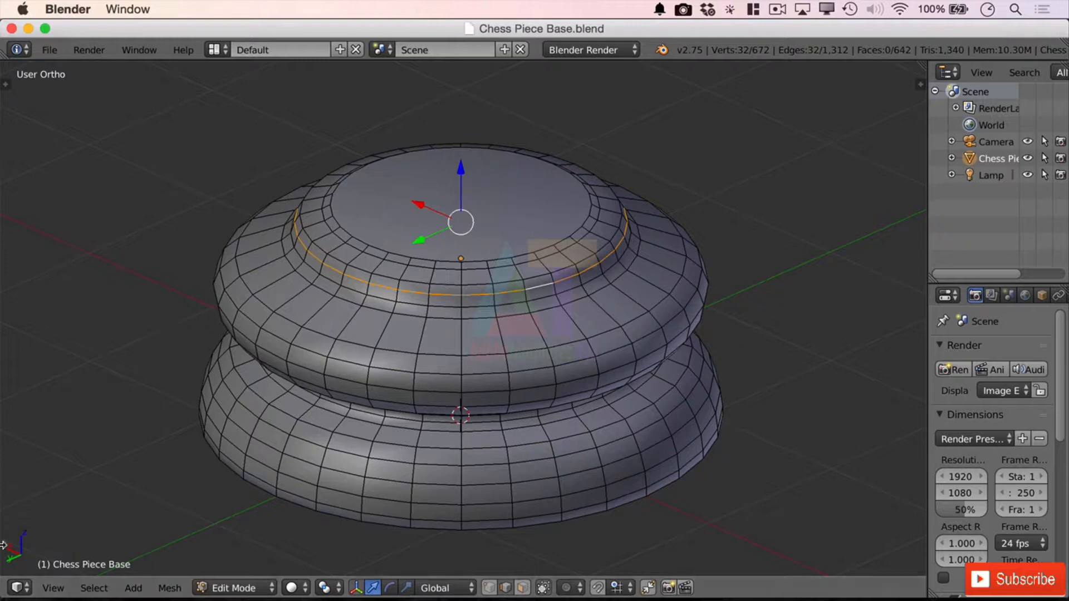
click(94, 588)
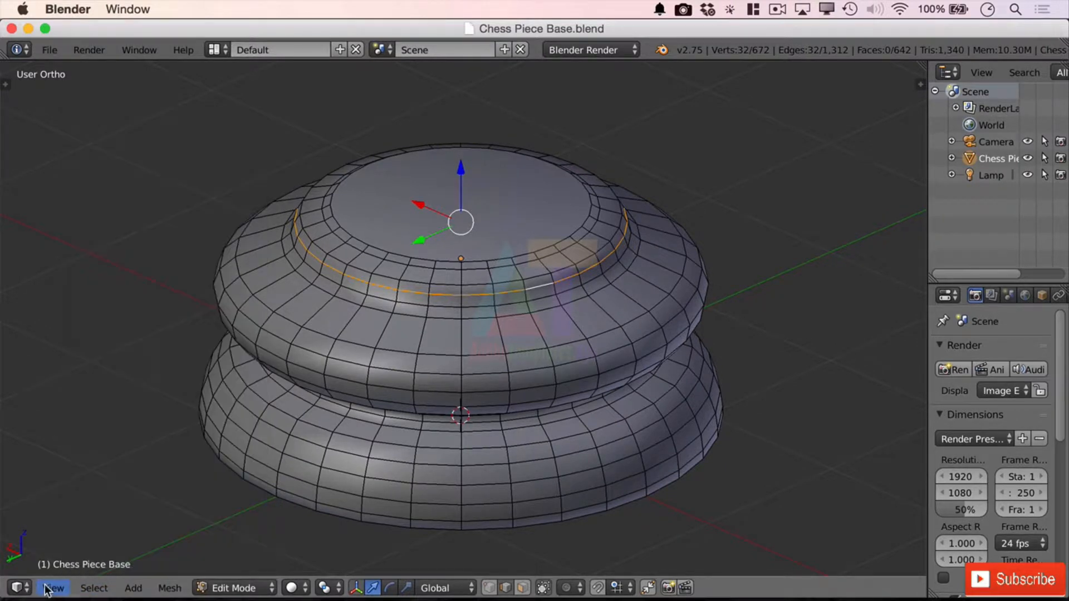
click(53, 588)
click(97, 513)
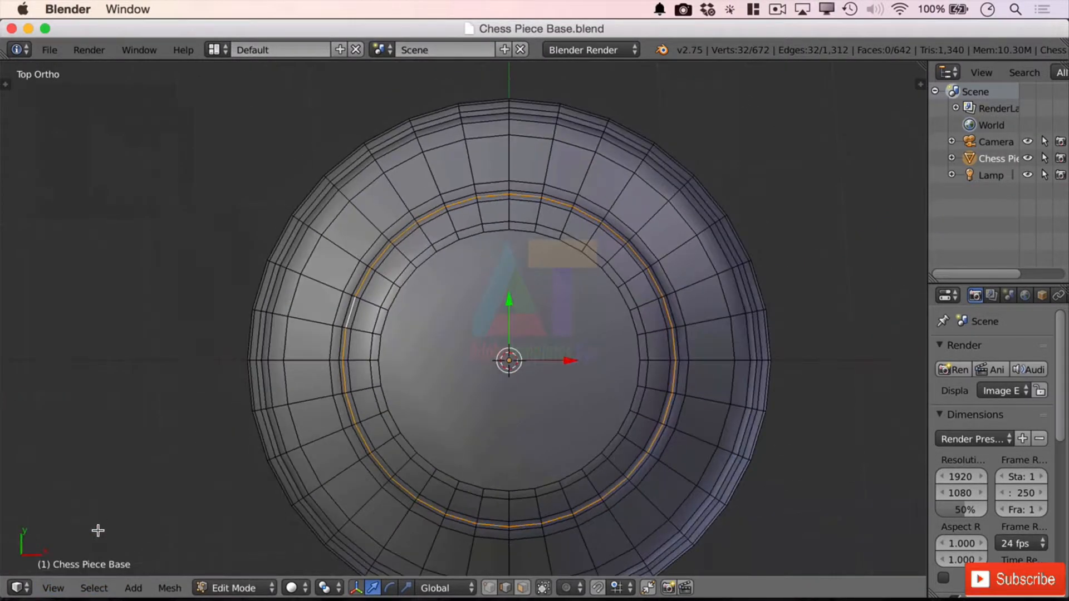
scroll(586, 376, down, 3)
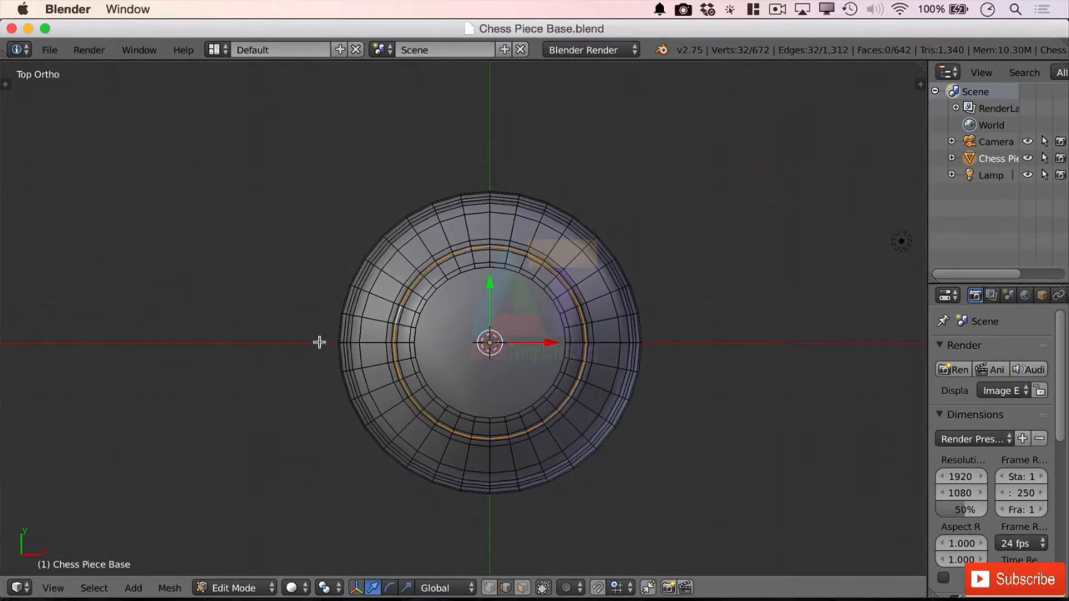
right_click(488, 222)
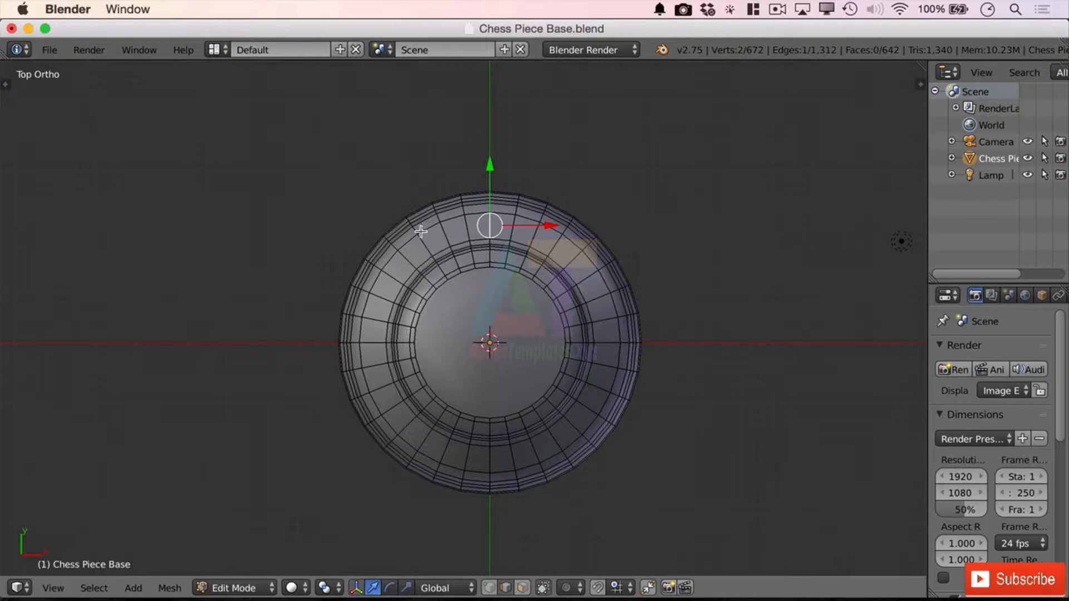
right_click(467, 234)
key(alt)
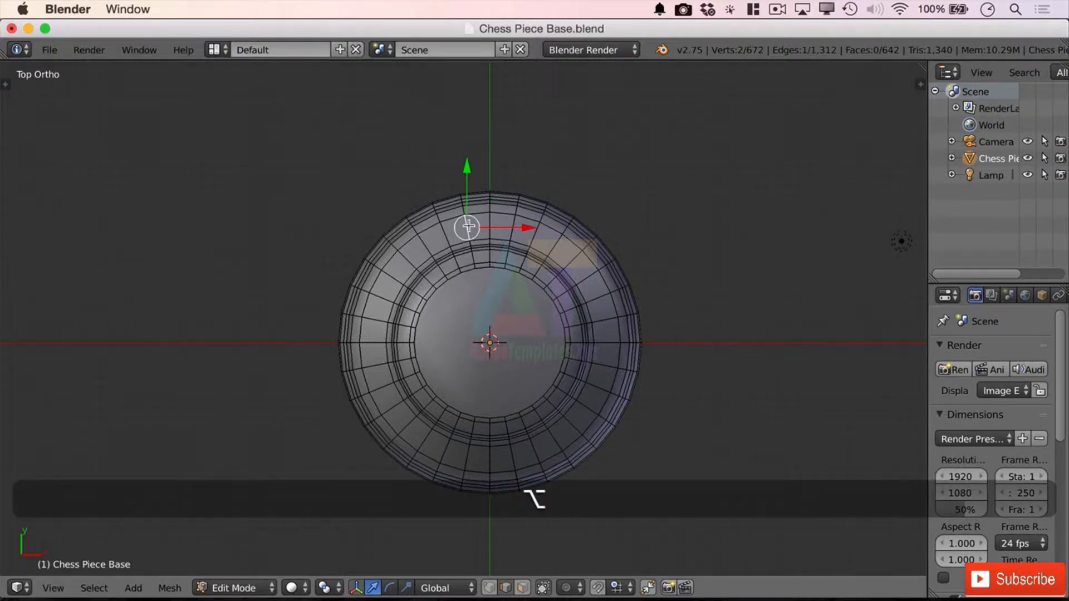
alt+right_click(469, 226)
alt+shift+right_click(446, 237)
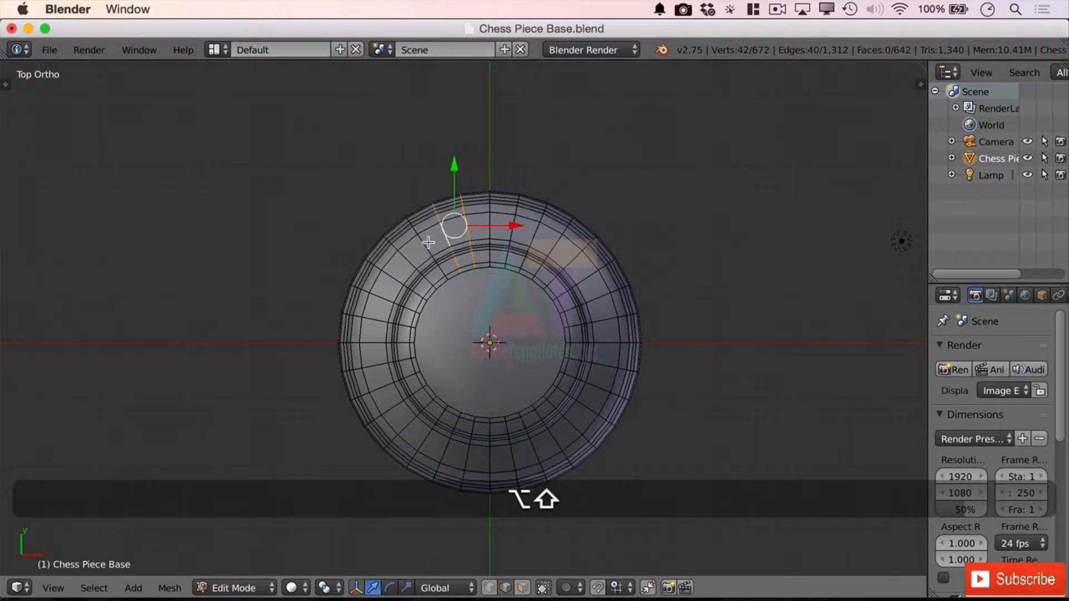
alt+shift+right_click(425, 247)
alt+shift+right_click(393, 279)
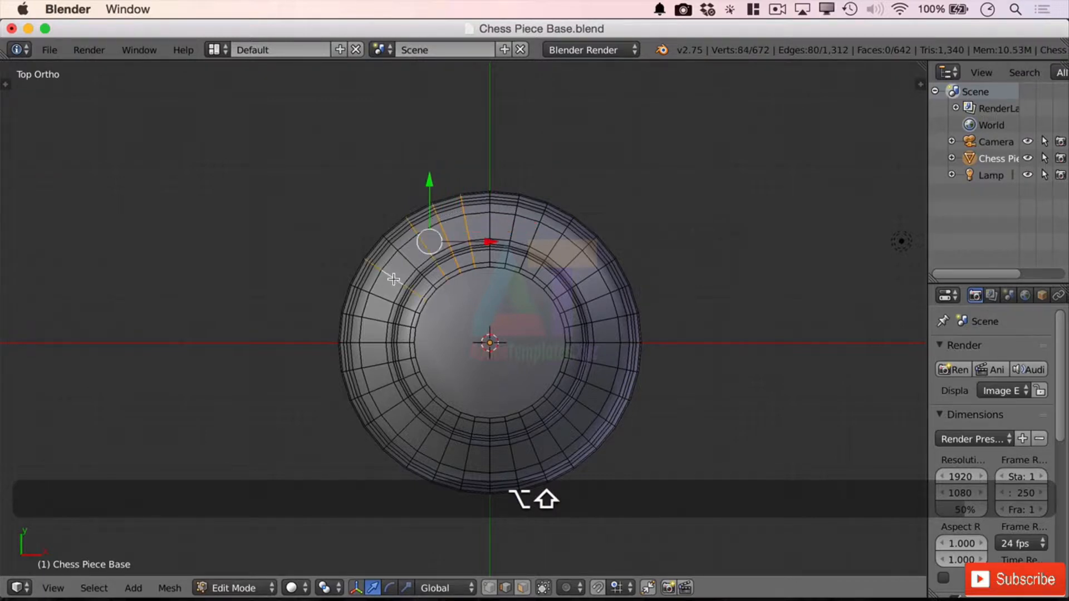
alt+shift+right_click(386, 300)
alt+shift+right_click(379, 324)
alt+shift+right_click(381, 366)
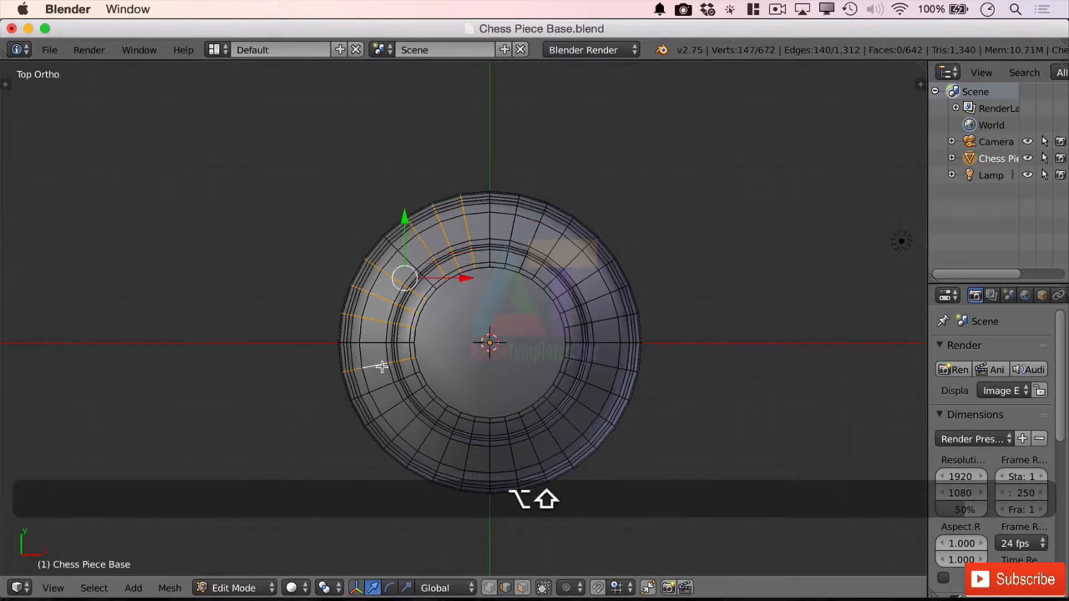
alt+shift+right_click(388, 397)
alt+shift+right_click(390, 405)
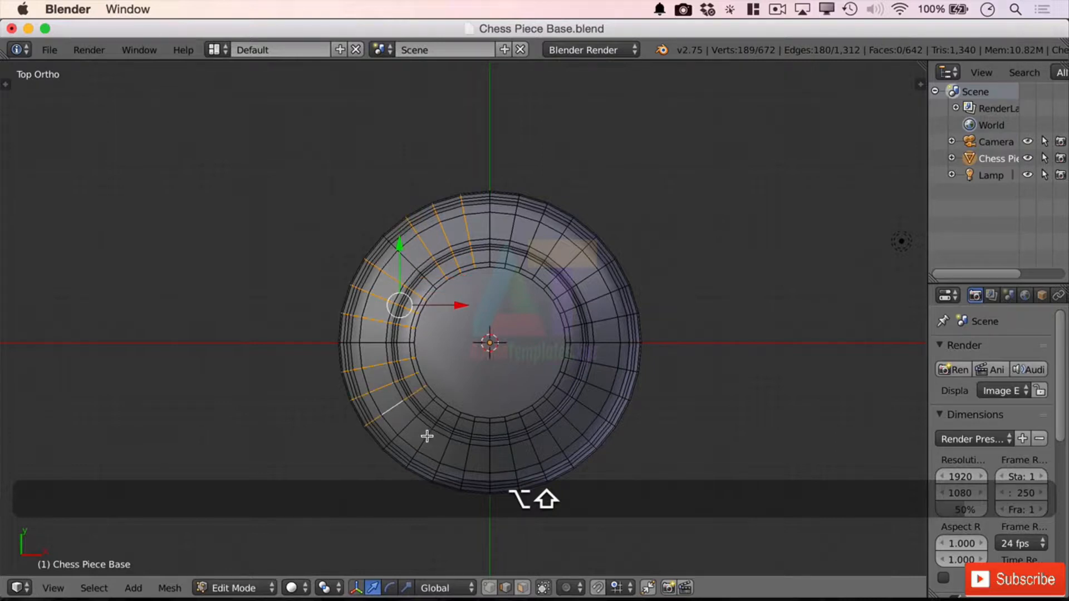
alt+shift+right_click(430, 438)
alt+shift+right_click(461, 446)
alt+shift+right_click(472, 449)
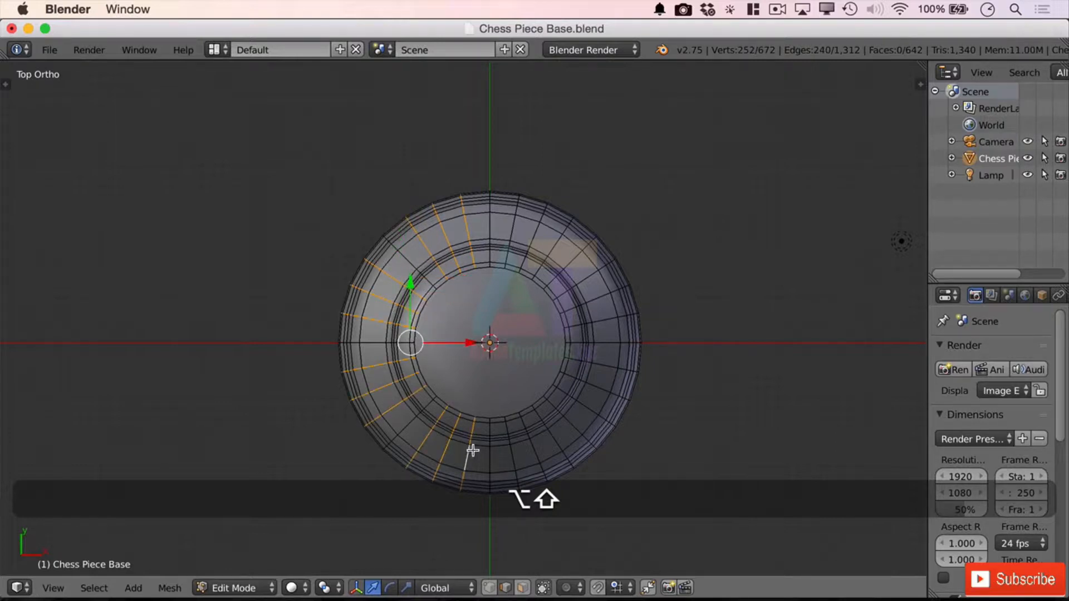
alt+shift+right_click(509, 452)
alt+shift+right_click(536, 447)
alt+shift+right_click(555, 440)
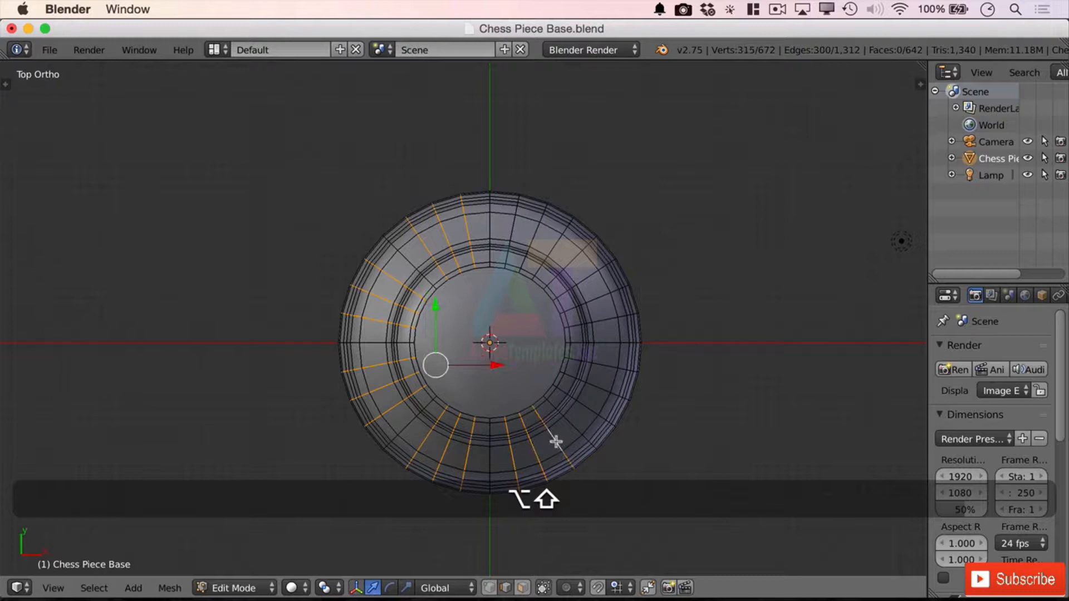
alt+shift+right_click(590, 402)
alt+shift+right_click(596, 387)
alt+shift+right_click(604, 365)
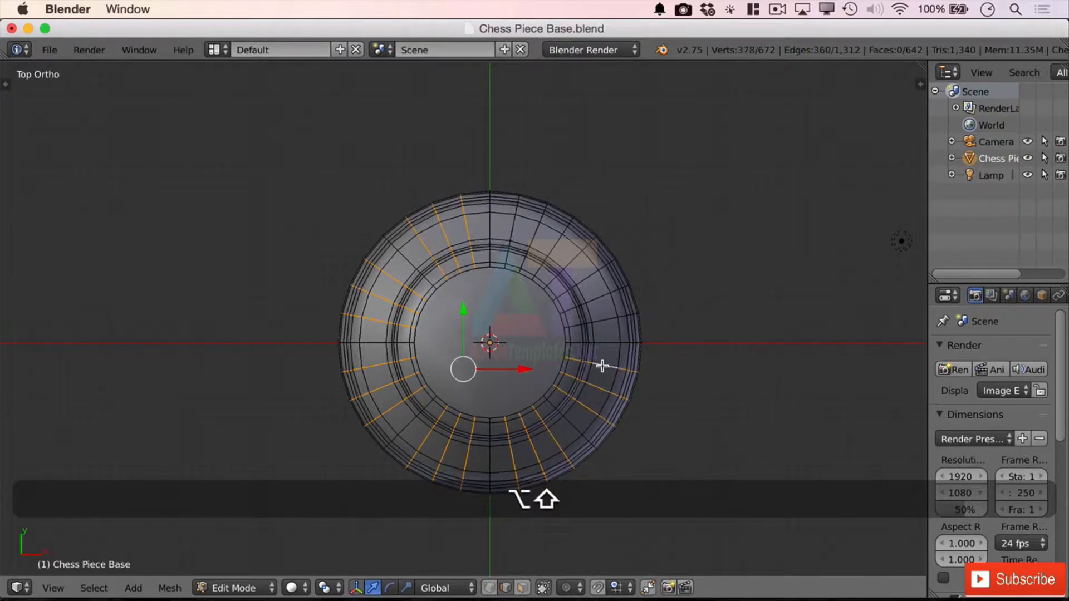
alt+shift+right_click(600, 323)
alt+shift+right_click(600, 301)
alt+shift+right_click(582, 280)
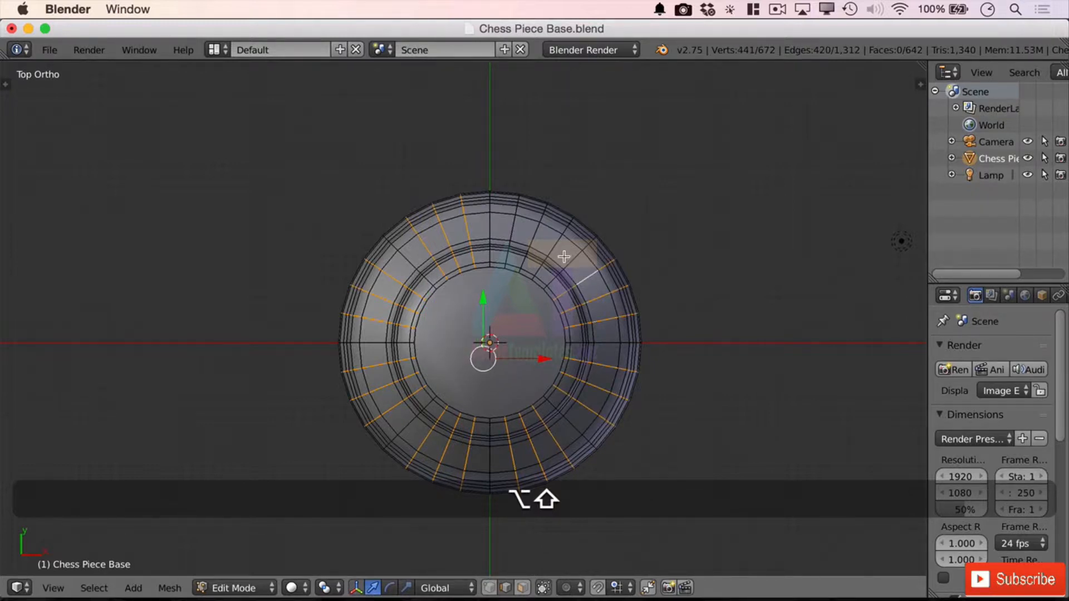
alt+shift+right_click(547, 251)
alt+shift+right_click(535, 244)
alt+shift+right_click(513, 239)
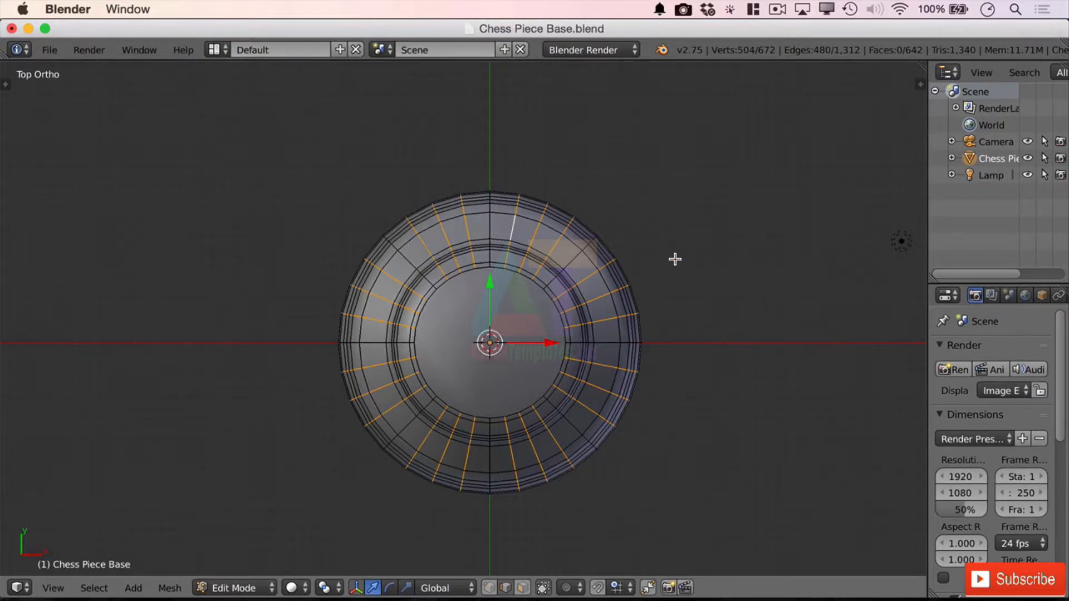
key(x)
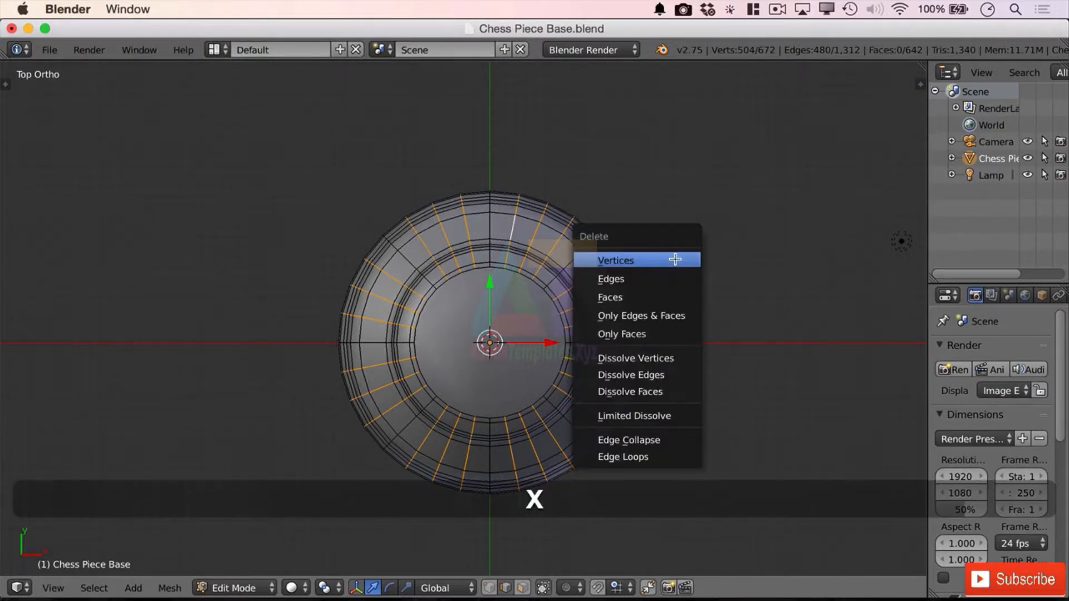
click(645, 261)
Step: Select all eight remaining vertical profile lines of the base and join them with Bridge Edge Loops
mouse_move(720, 365)
middle_down()
mouse_move(733, 295)
mouse_move(677, 286)
mouse_move(615, 300)
mouse_move(728, 291)
mouse_move(720, 296)
middle_up()
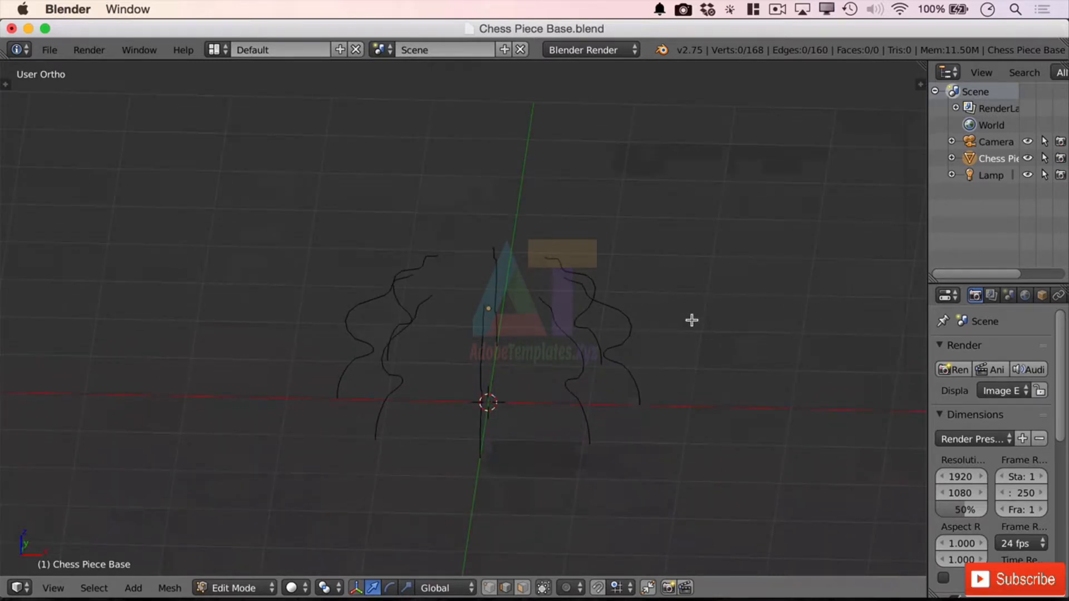
key(a)
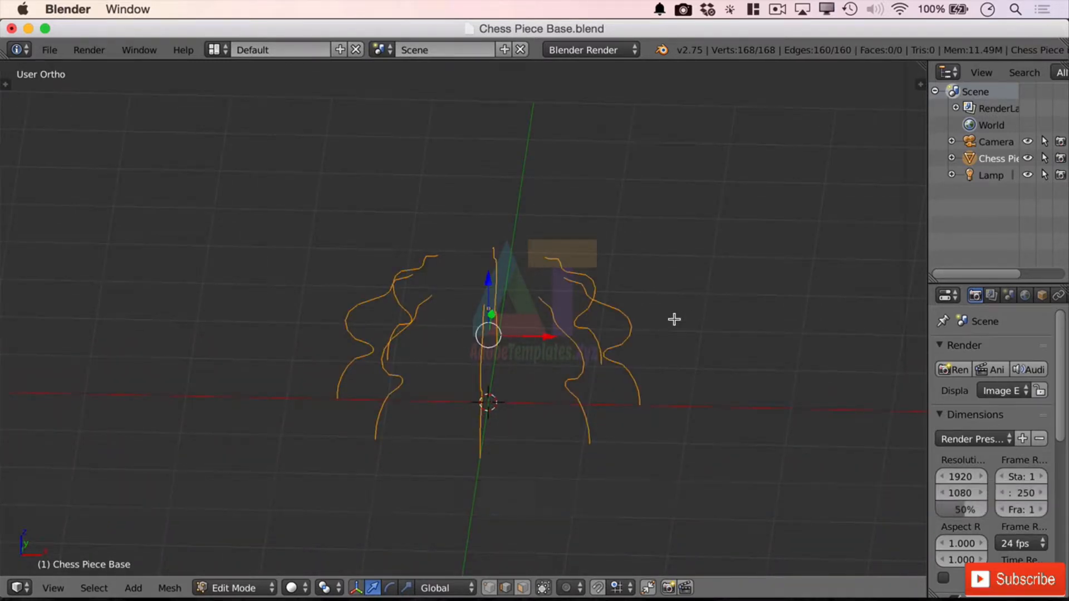
click(167, 589)
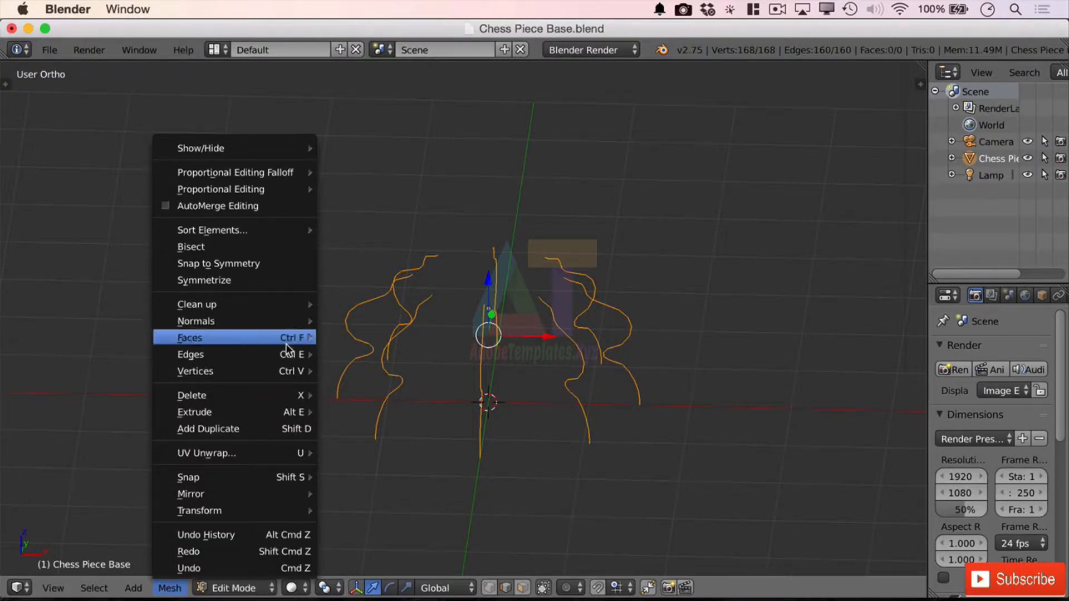
mouse_move(286, 354)
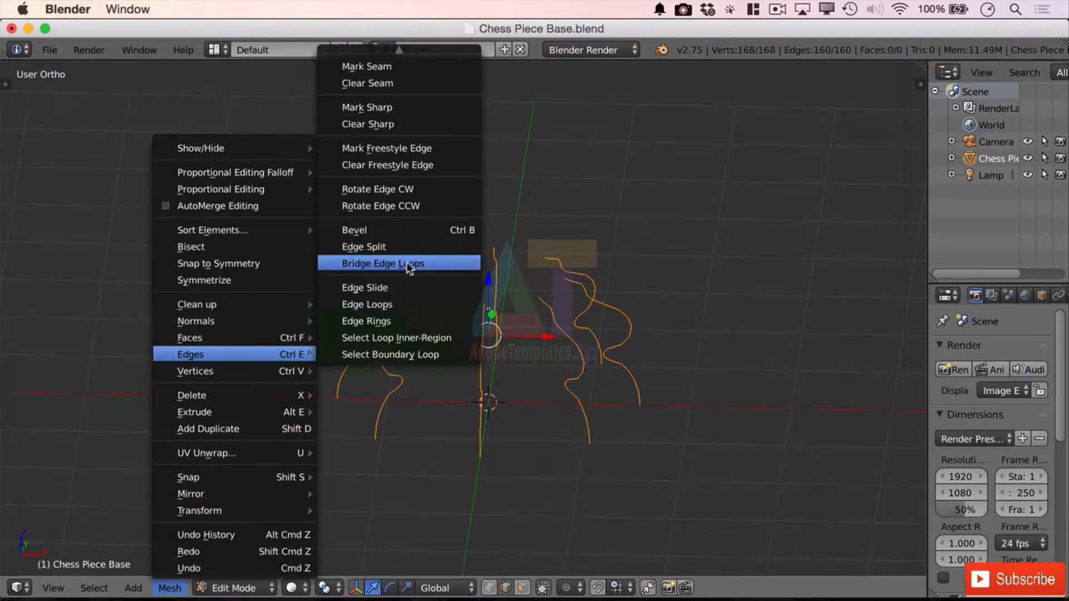
click(446, 264)
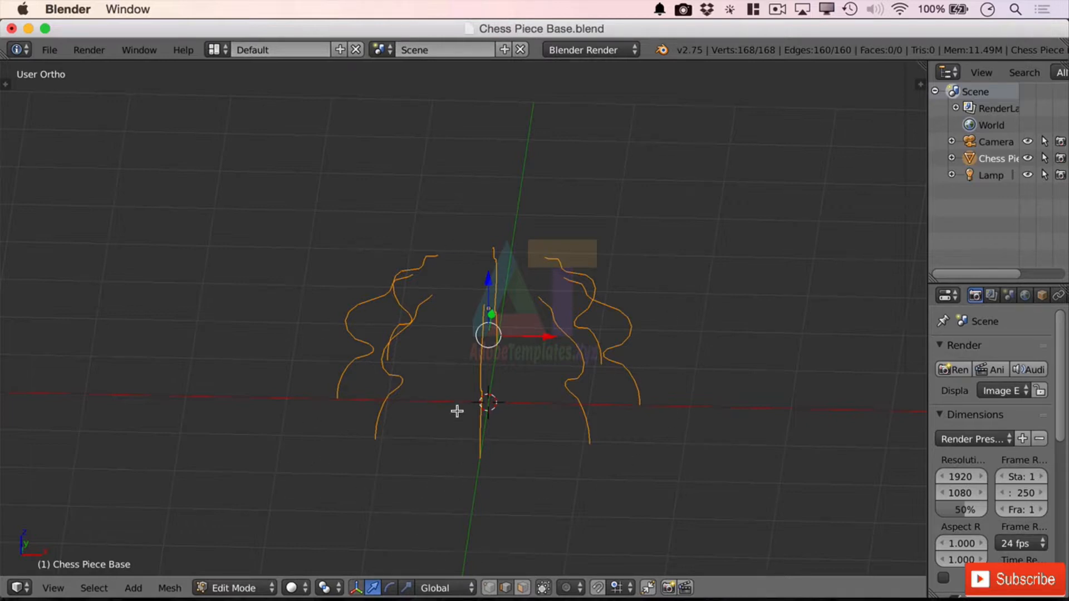
key(space)
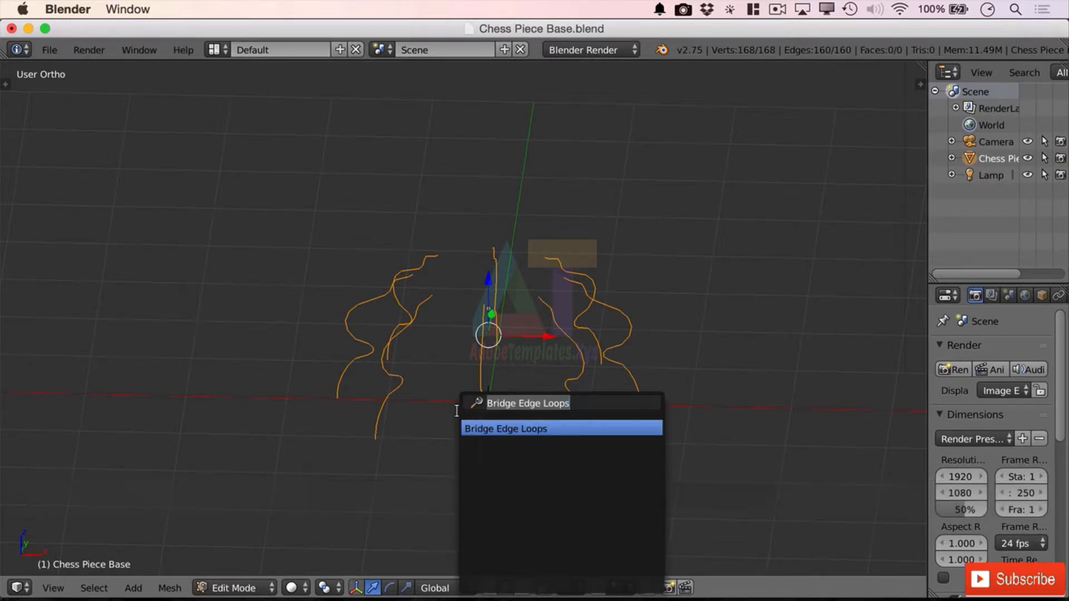
text(bridg)
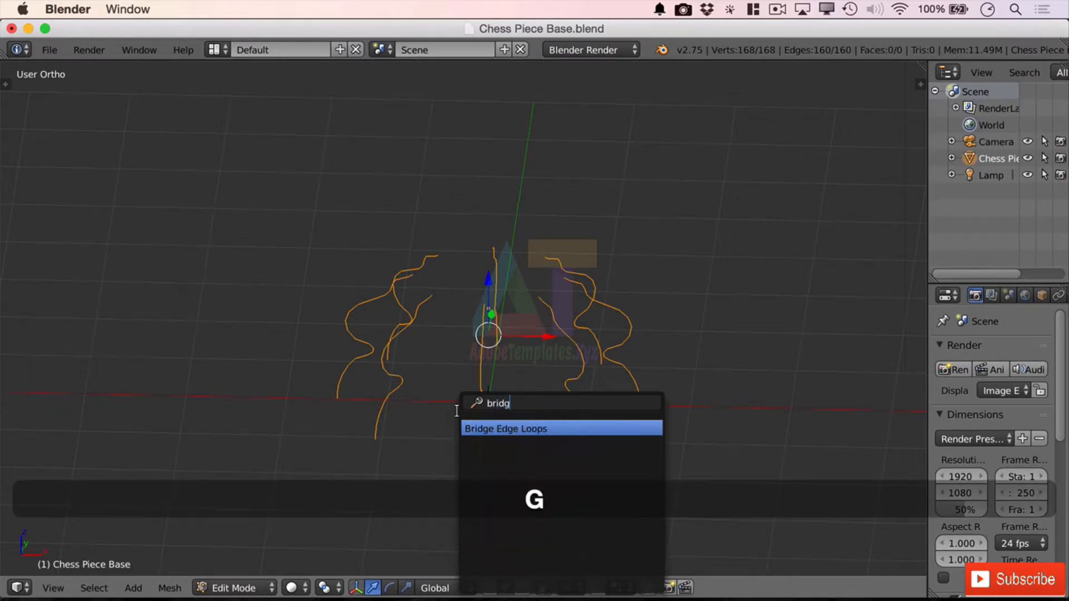
key(Return)
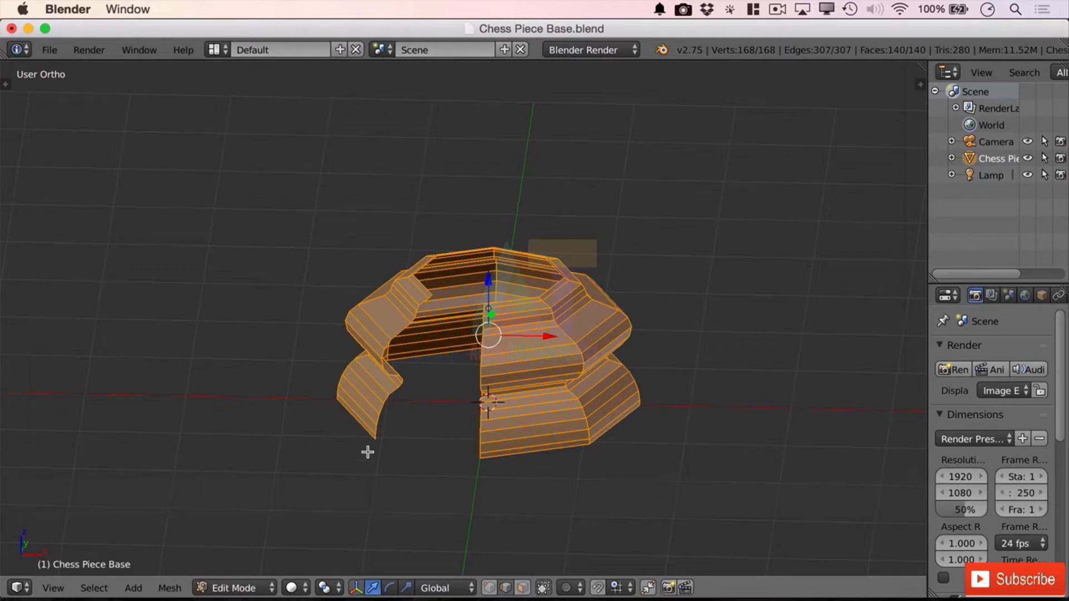
Step: Select the two open vertical border loops on either side of the remaining gap and bridge them to close the base's wall
alt+click(399, 334)
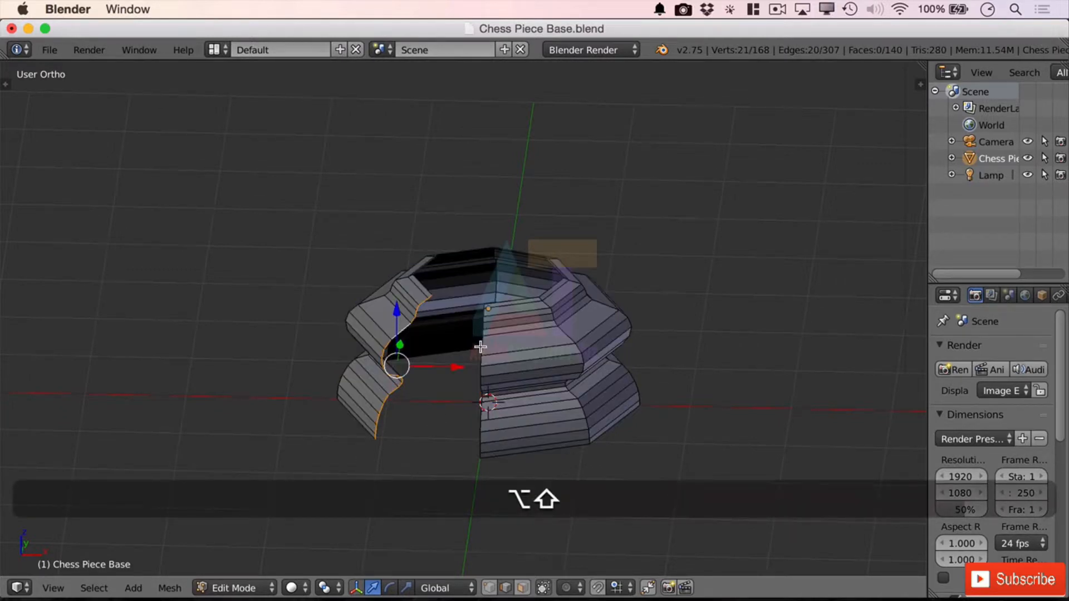
right_click(401, 330)
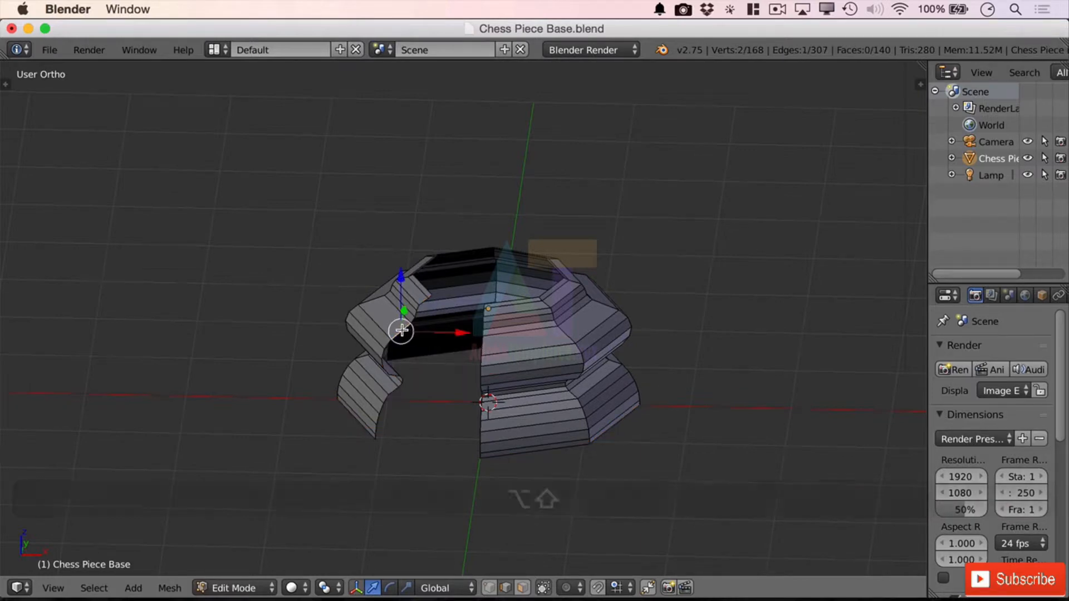
alt+shift+right_click(406, 329)
alt+shift+right_click(485, 346)
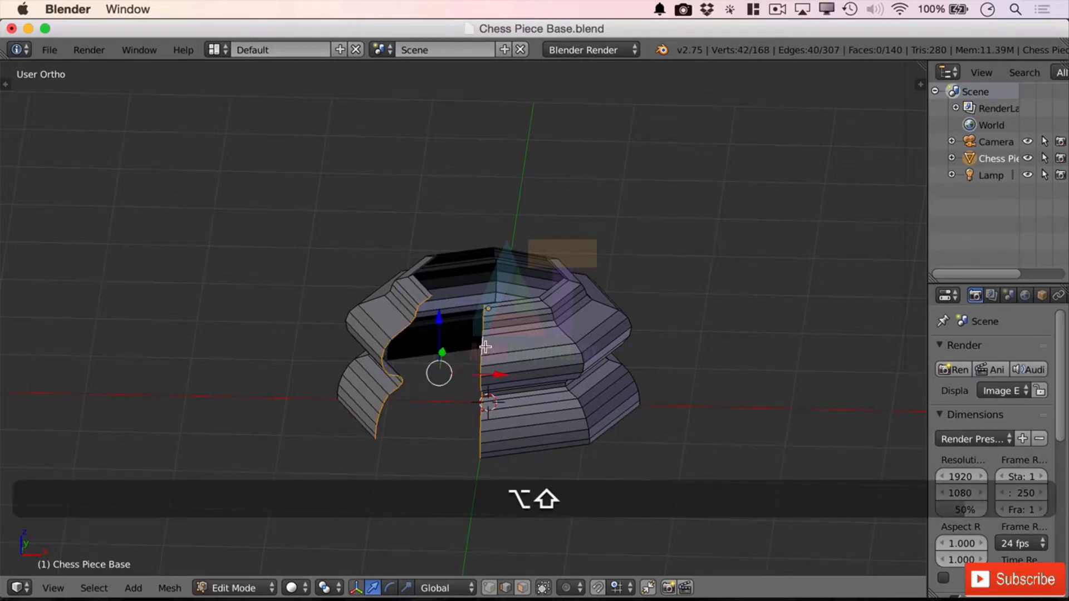
middle_drag(401, 420, 441, 422)
key(space)
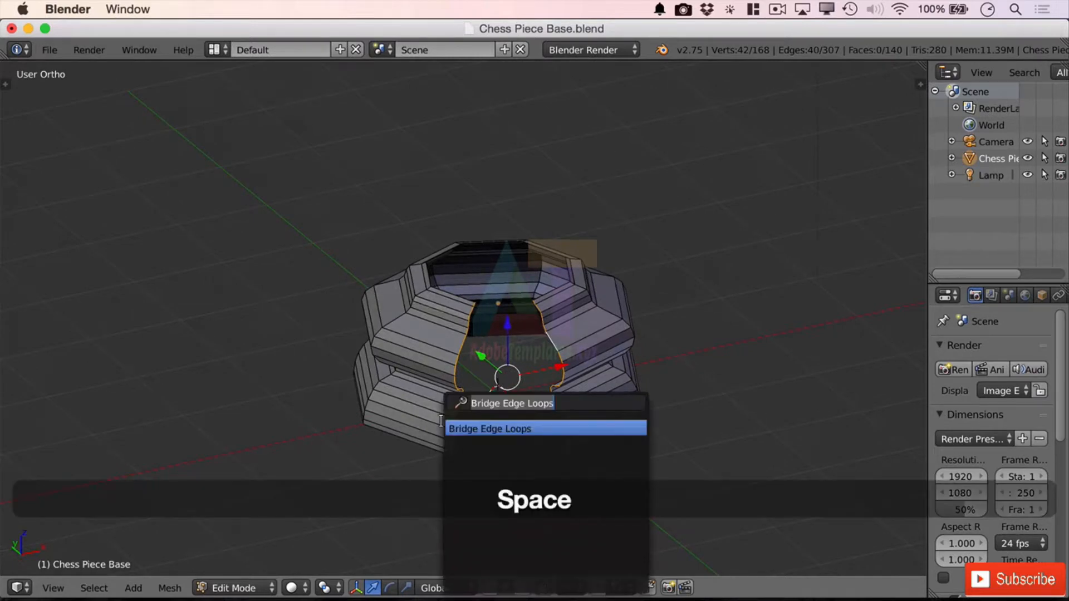
key(Return)
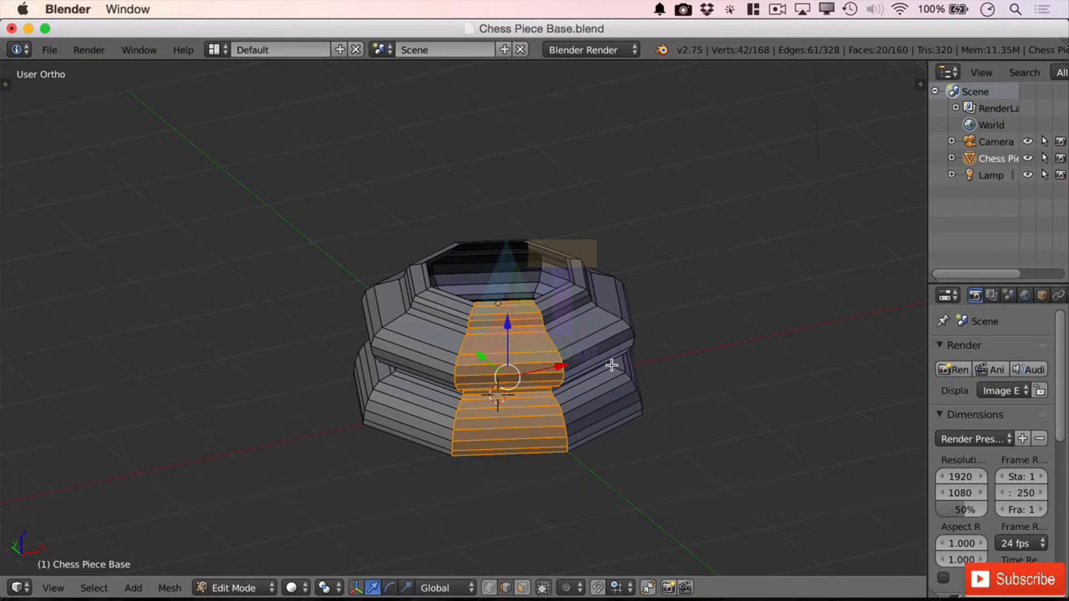
Step: Examine the horizontal edge loops around the base's upper half, selecting them one at a time to judge which are expendable
middle_drag(613, 359, 671, 357)
scroll(671, 357, up, 5)
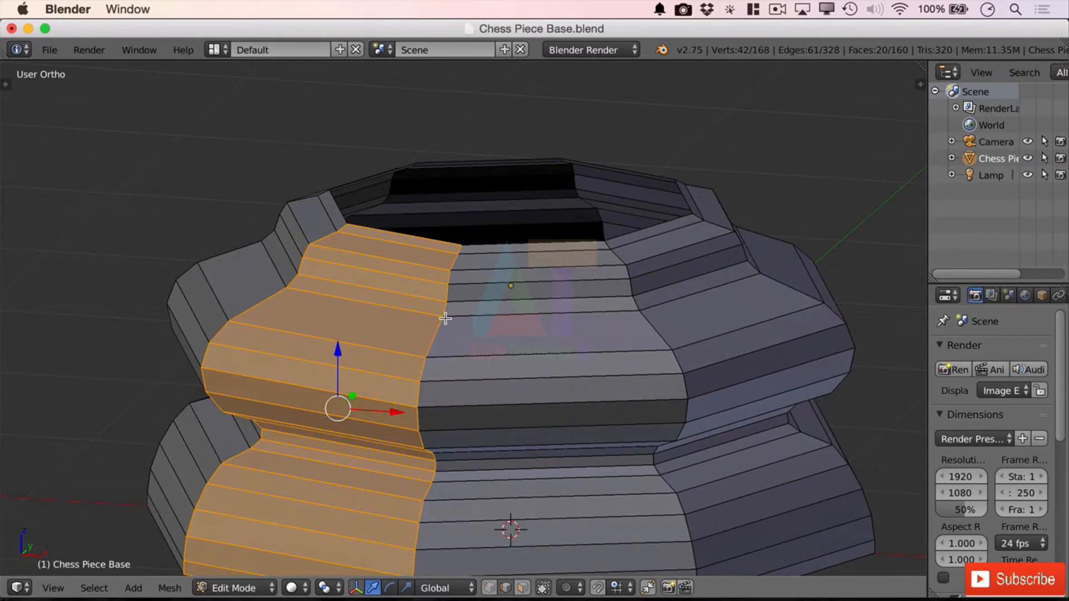
middle_drag(537, 295, 526, 283)
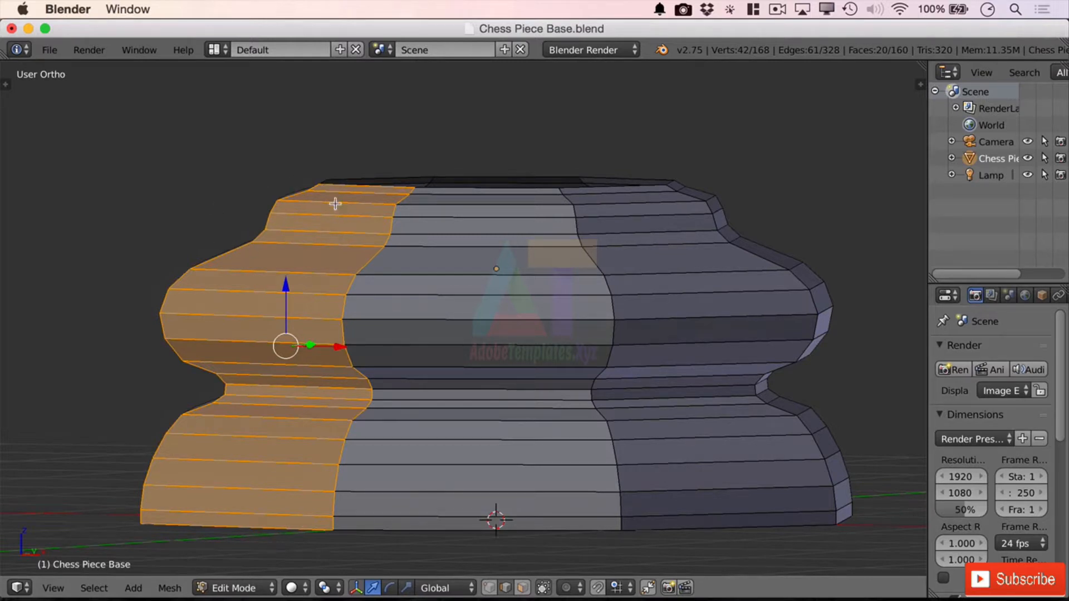
right_click(349, 192)
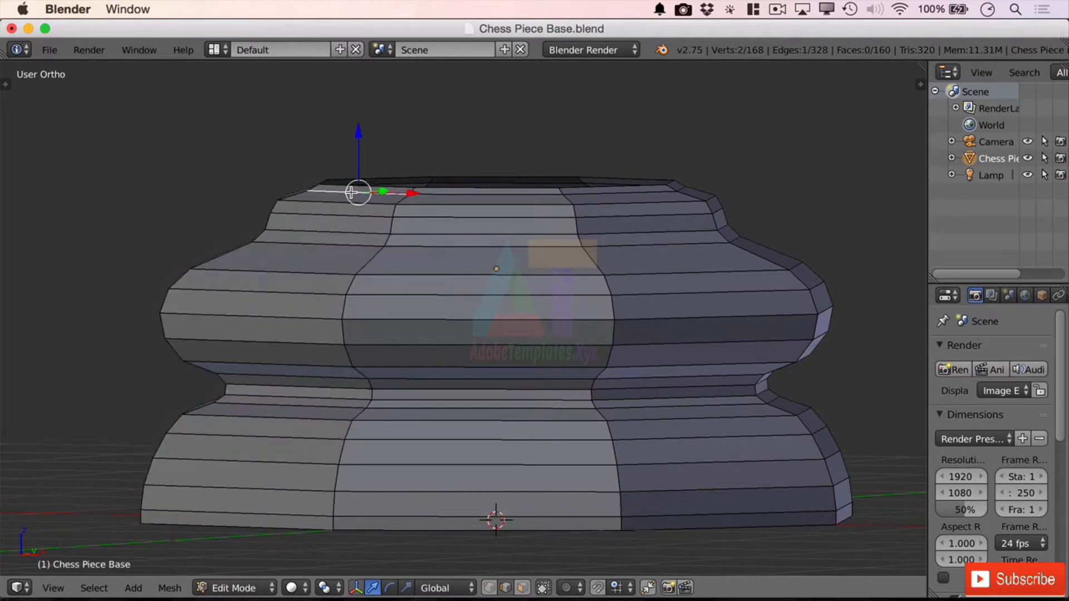
alt+right_click(351, 192)
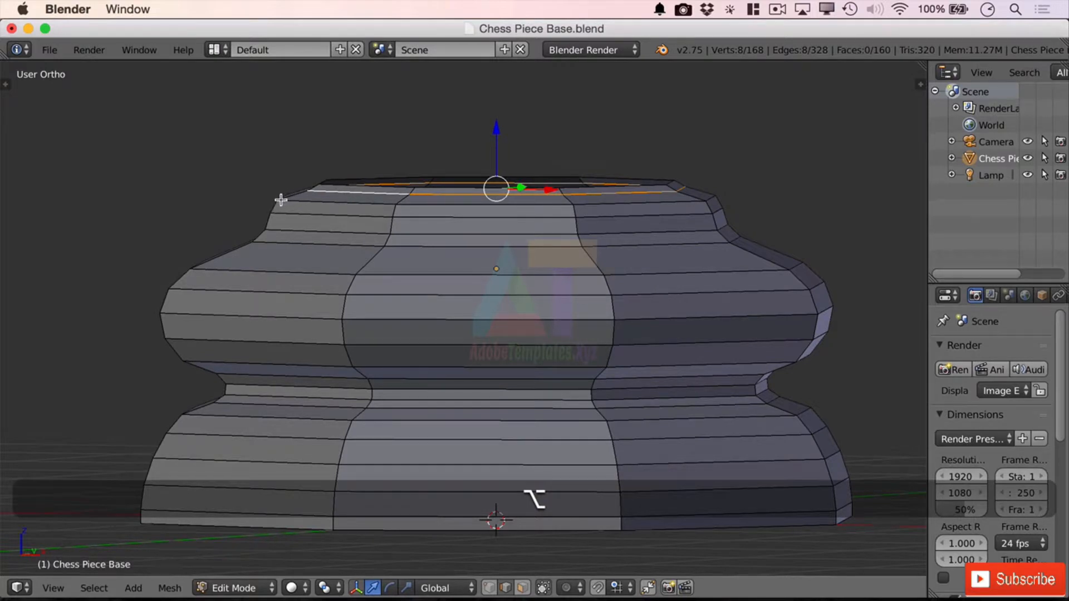
alt+right_click(303, 216)
alt+right_click(307, 233)
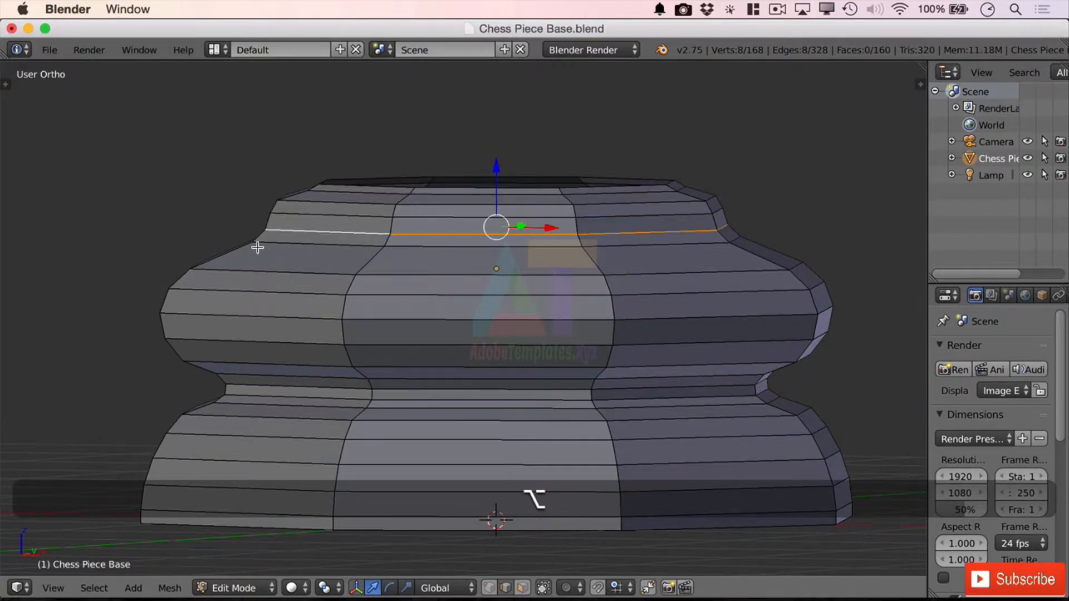
alt+right_click(263, 273)
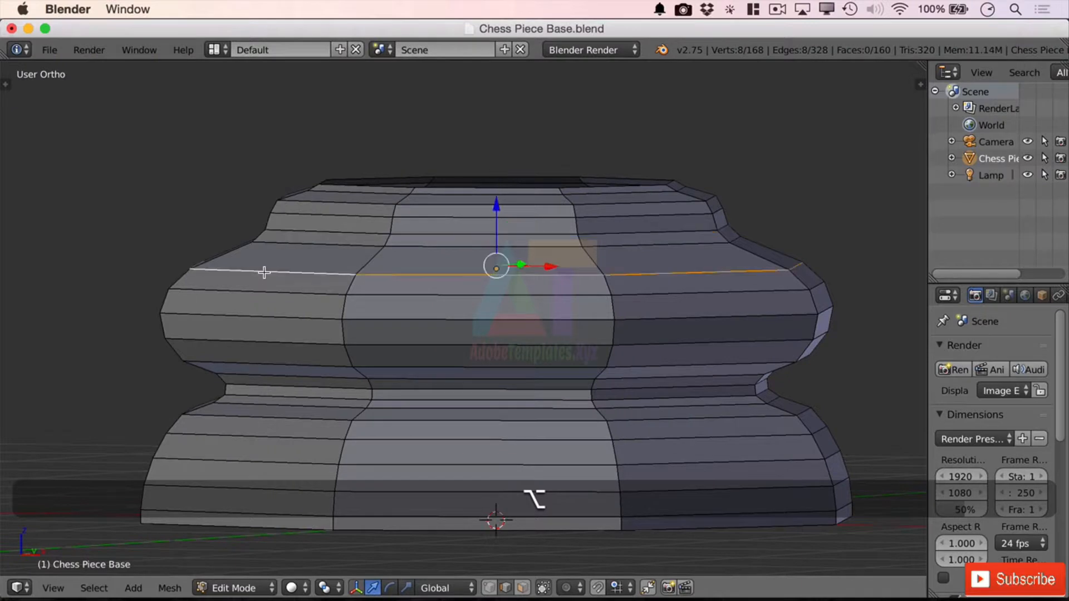
Step: Select 13 horizontal edge loops of the base, sparing those that define its main profile and bottom edge, and delete their vertices
alt+right_click(248, 294)
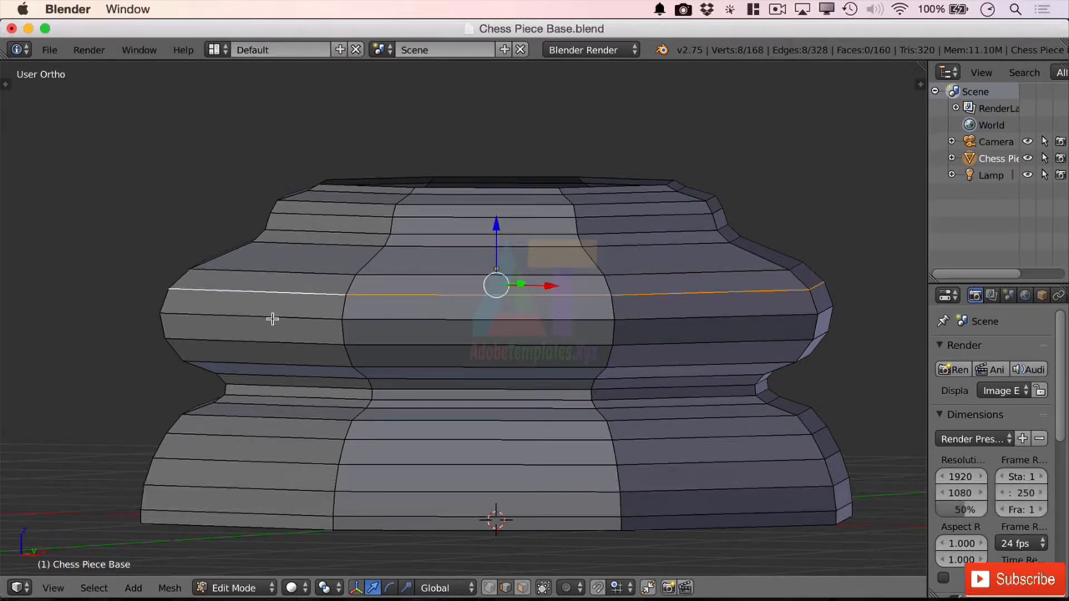
alt+shift+right_click(317, 273)
alt+shift+right_click(341, 234)
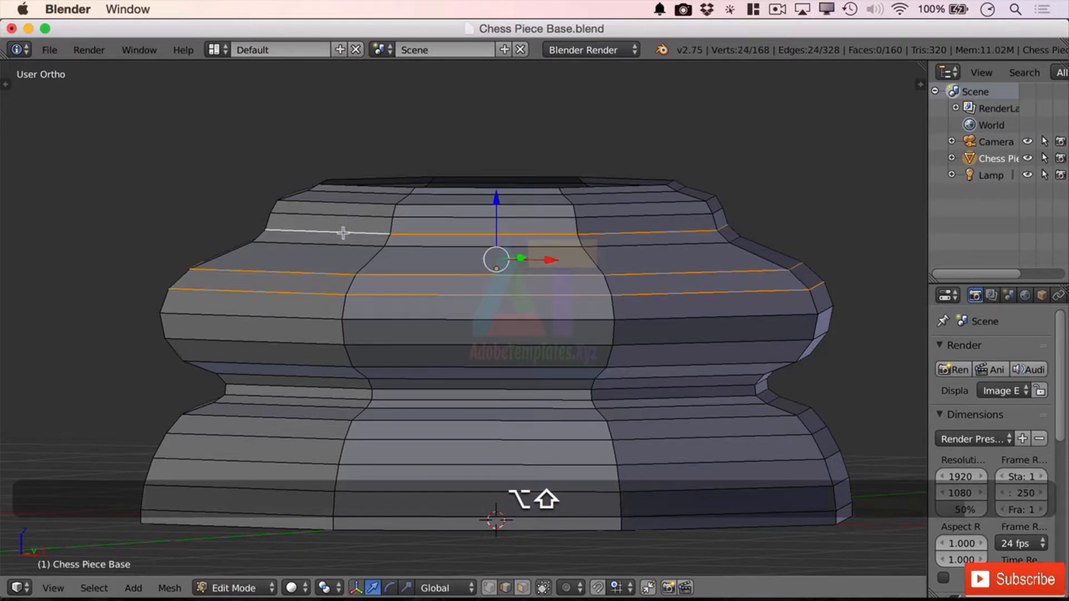
alt+shift+right_click(356, 212)
alt+shift+right_click(360, 196)
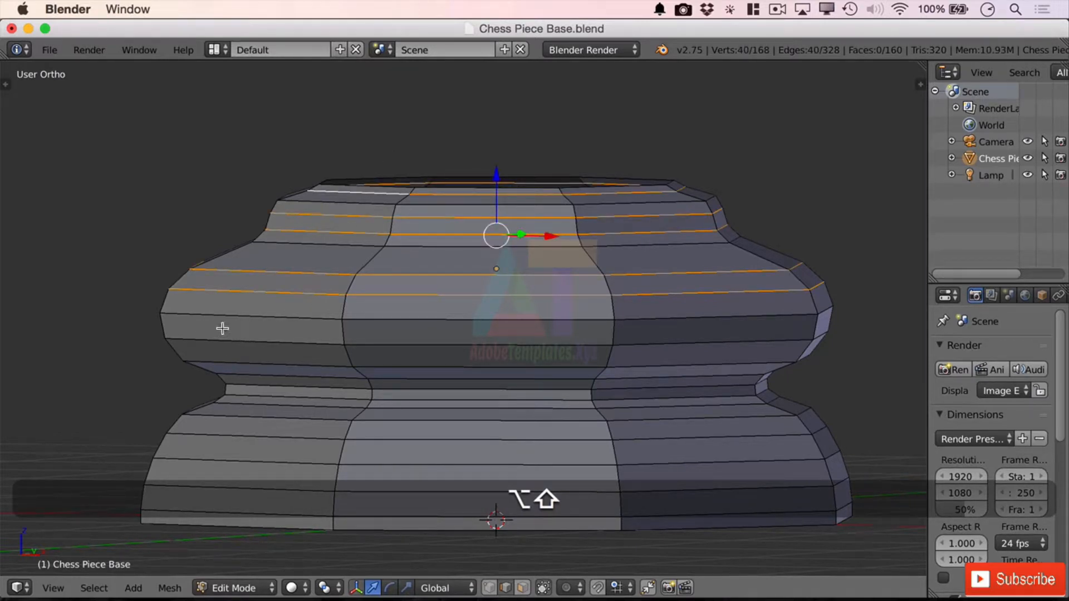
alt+shift+right_click(245, 340)
alt+shift+right_click(268, 365)
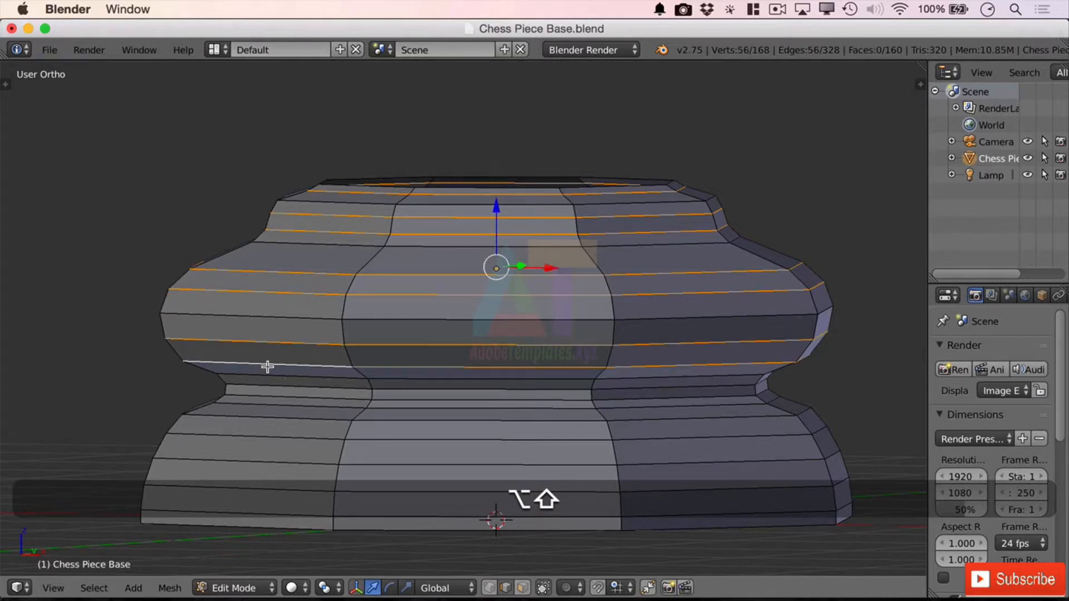
alt+shift+right_click(287, 377)
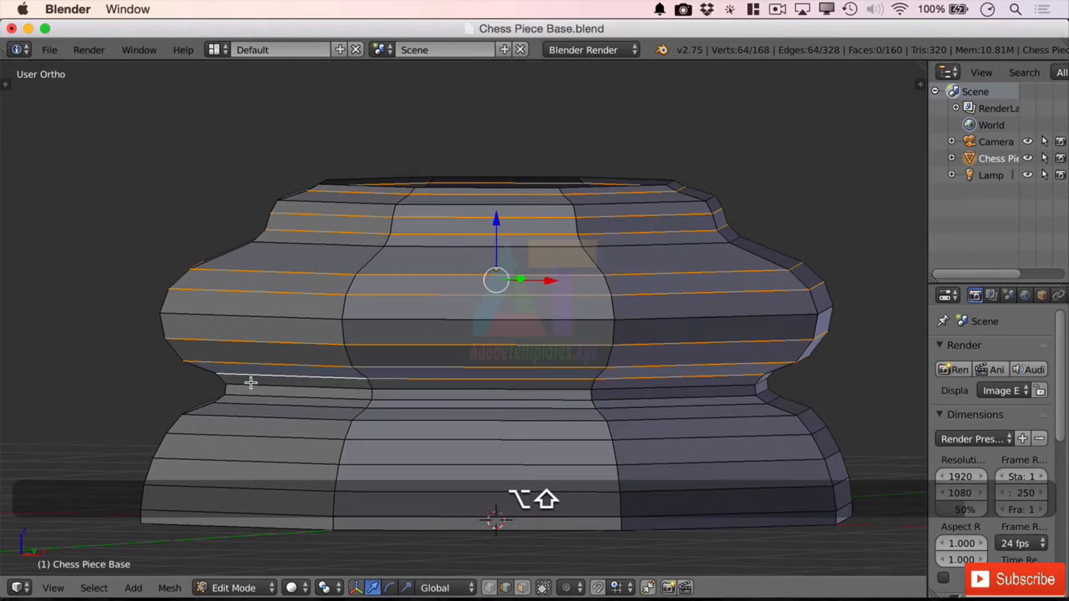
alt+shift+right_click(276, 387)
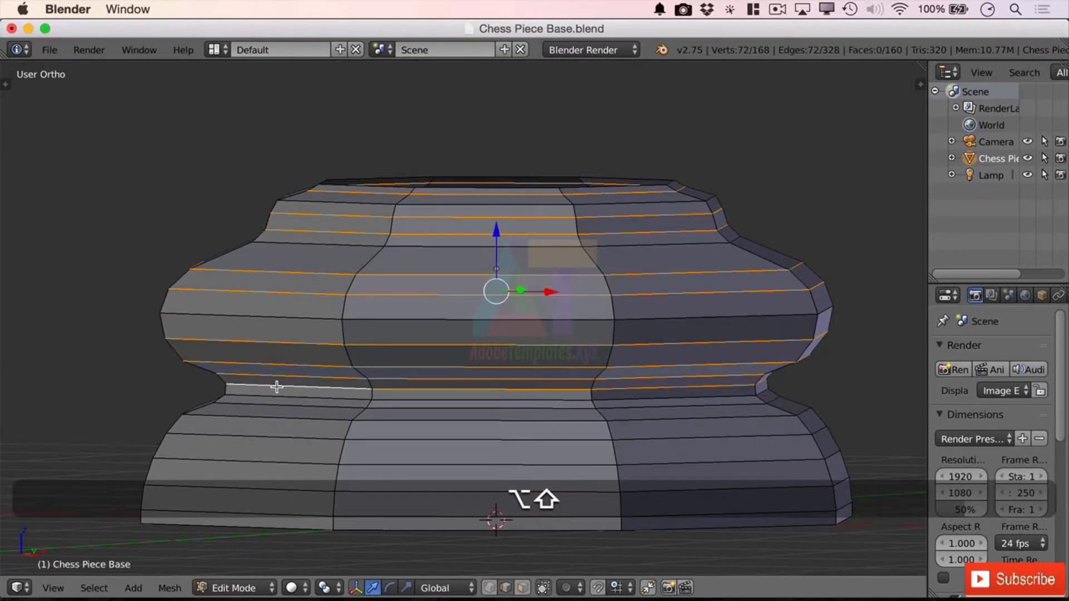
alt+shift+right_click(240, 406)
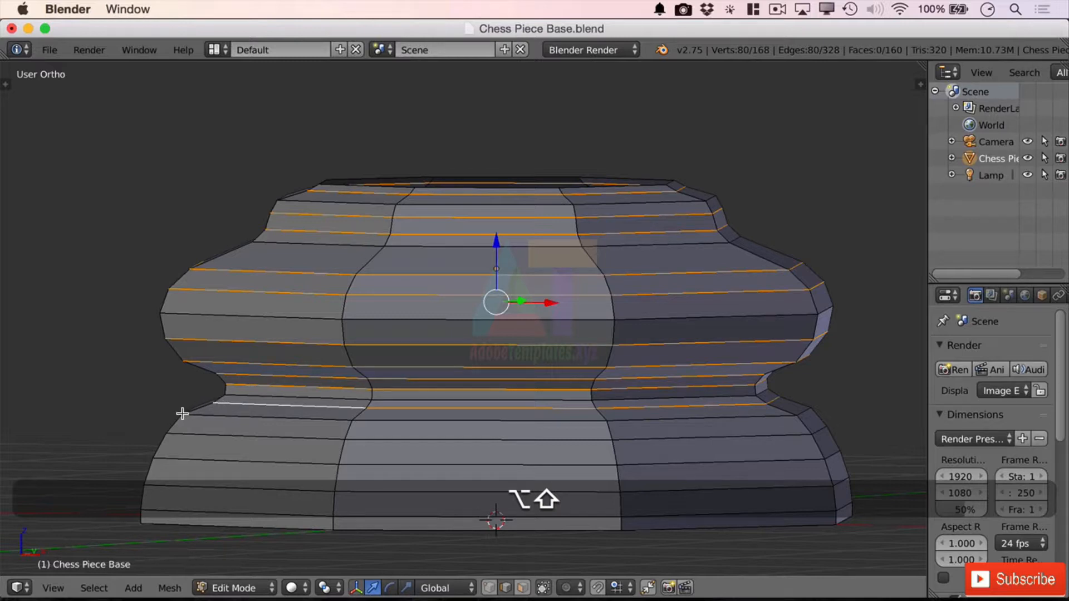
alt+shift+right_click(204, 432)
alt+shift+right_click(200, 455)
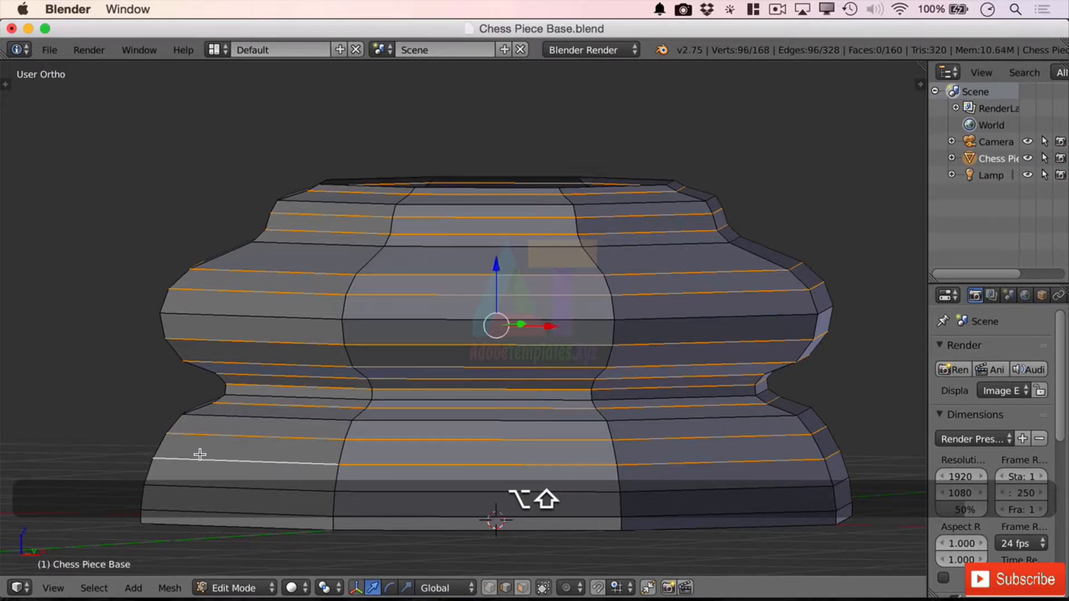
alt+shift+right_click(207, 482)
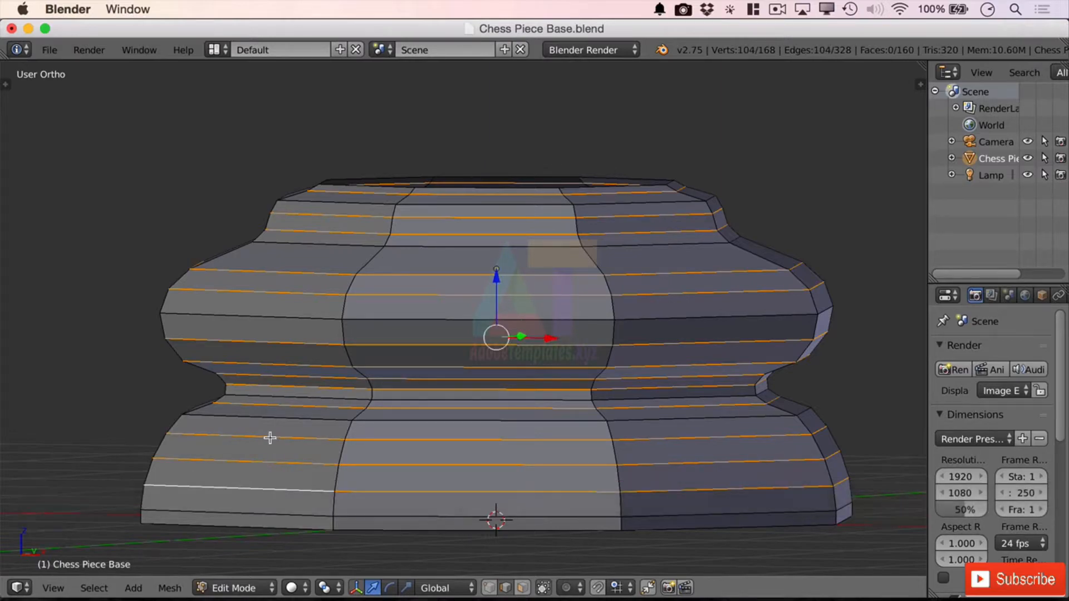
middle_drag(338, 408, 456, 410)
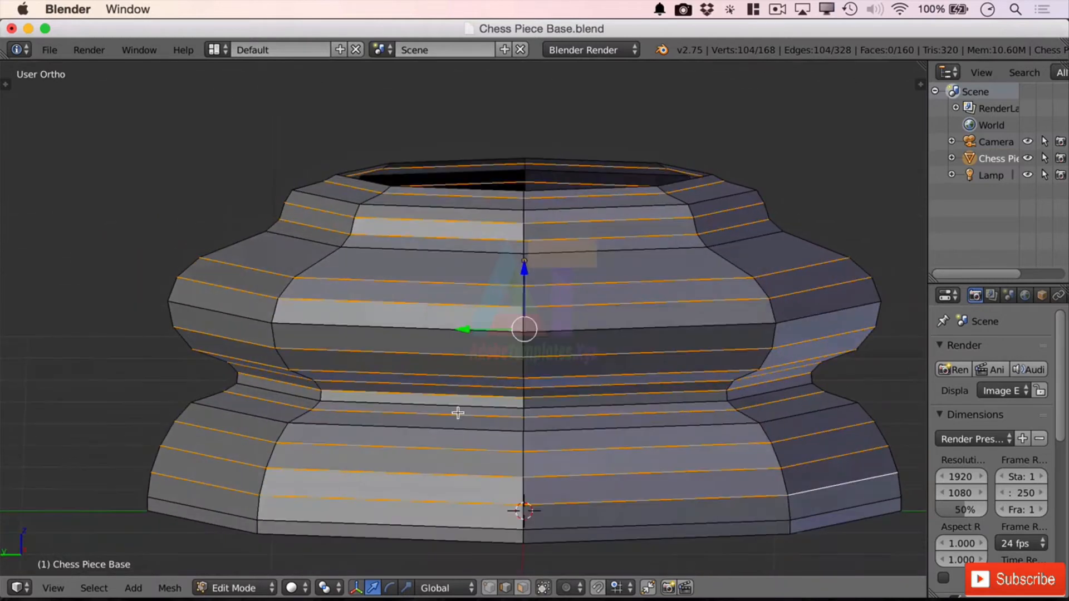
key(x)
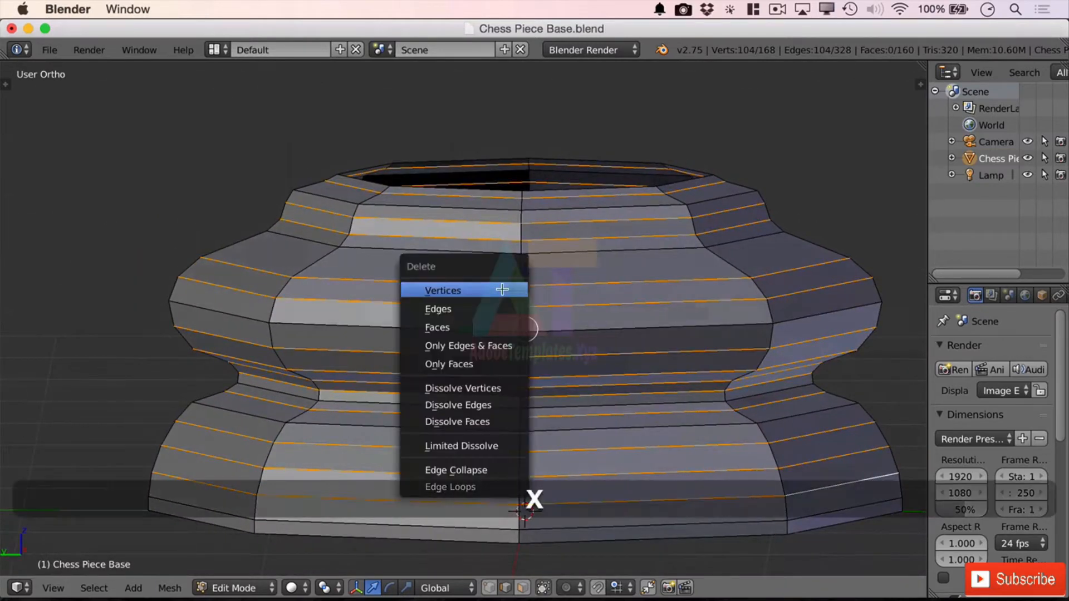
click(461, 289)
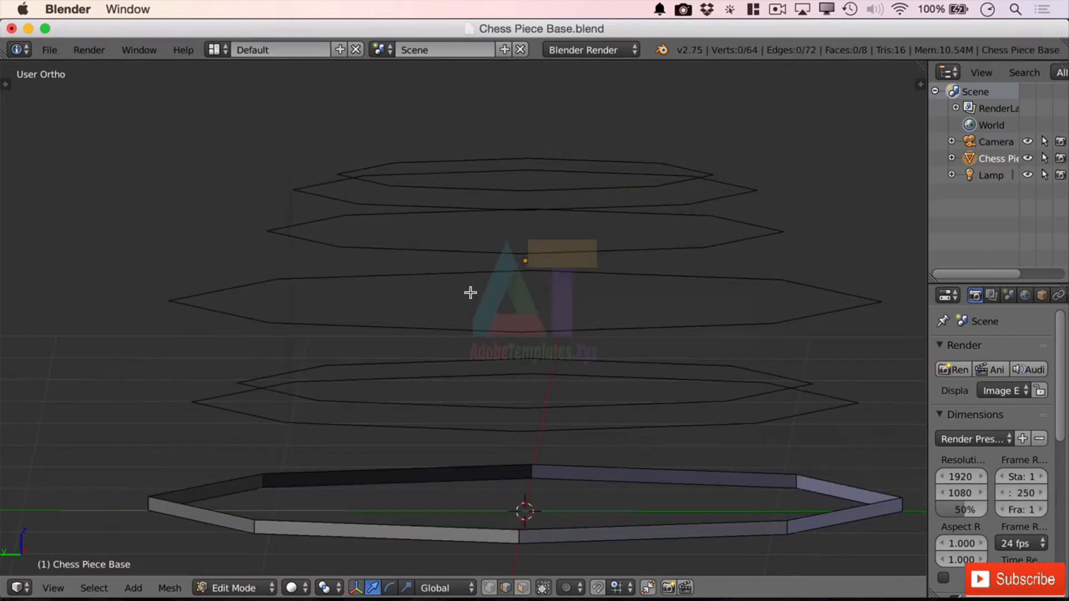
Step: Select all the remaining horizontal rings and join them into a continuous wall with Bridge Edge Loops
middle_drag(474, 284, 526, 290)
key(a)
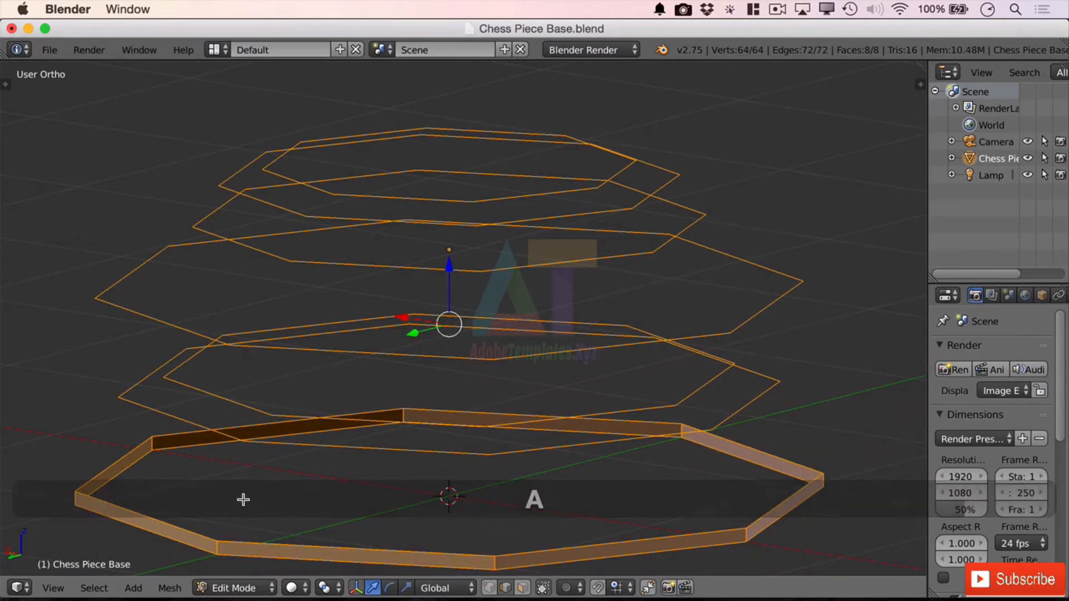
click(170, 589)
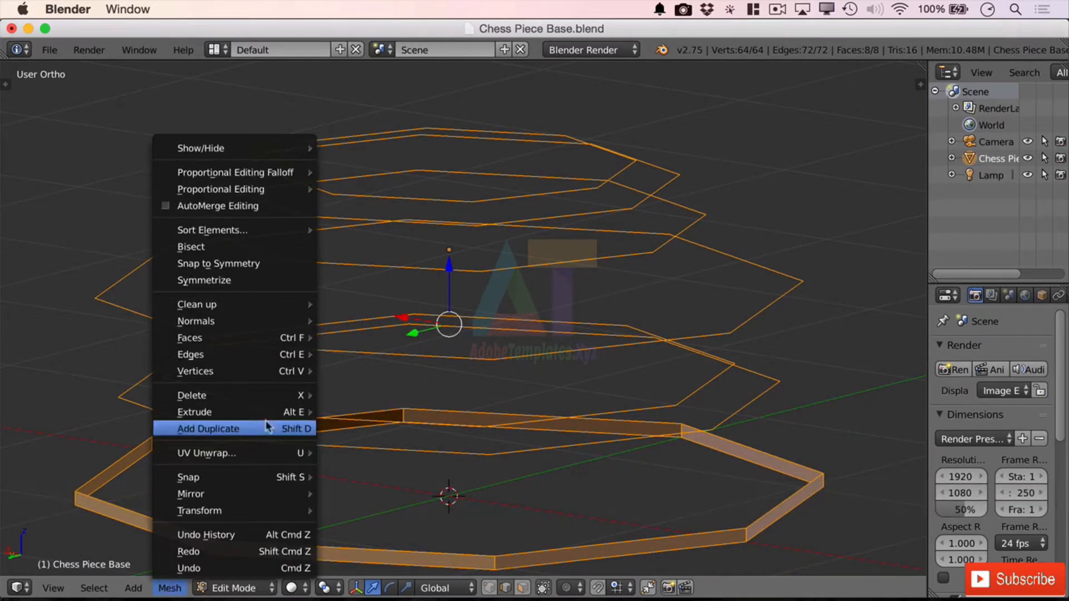
mouse_move(296, 357)
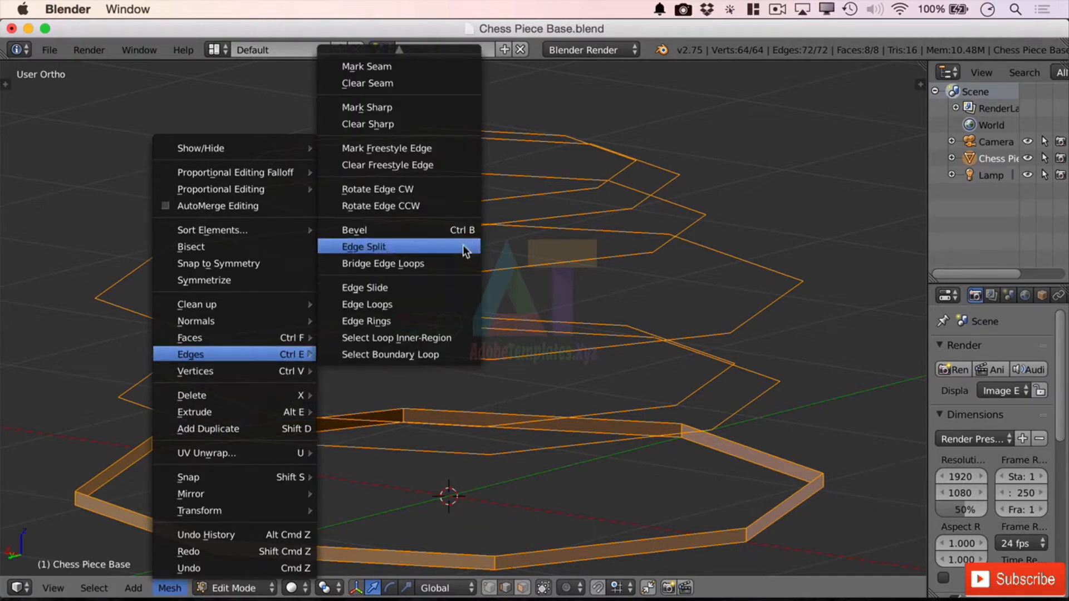
click(450, 260)
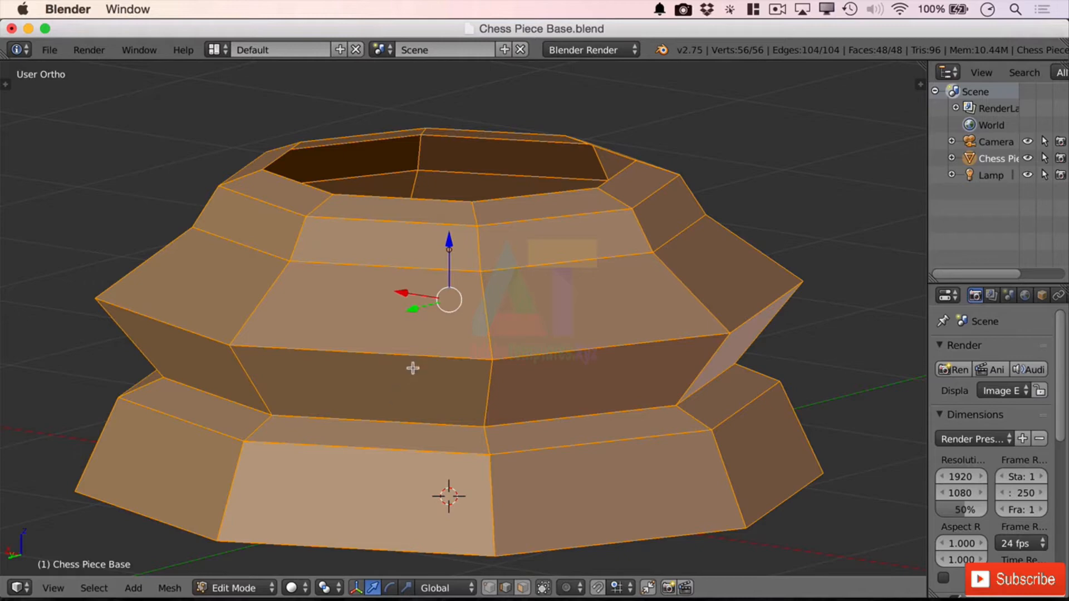
Step: Clear the selection, select the open edge loop around the base's top rim and fill it with a face
scroll(410, 365, down, 3)
middle_drag(420, 420, 613, 357)
key(a)
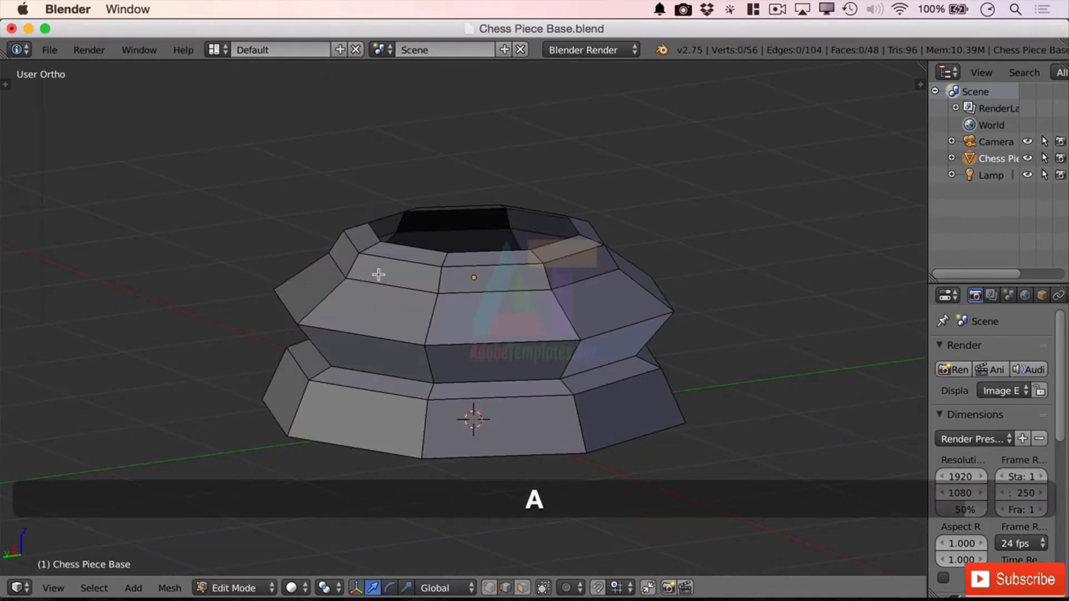
middle_drag(388, 345, 428, 345)
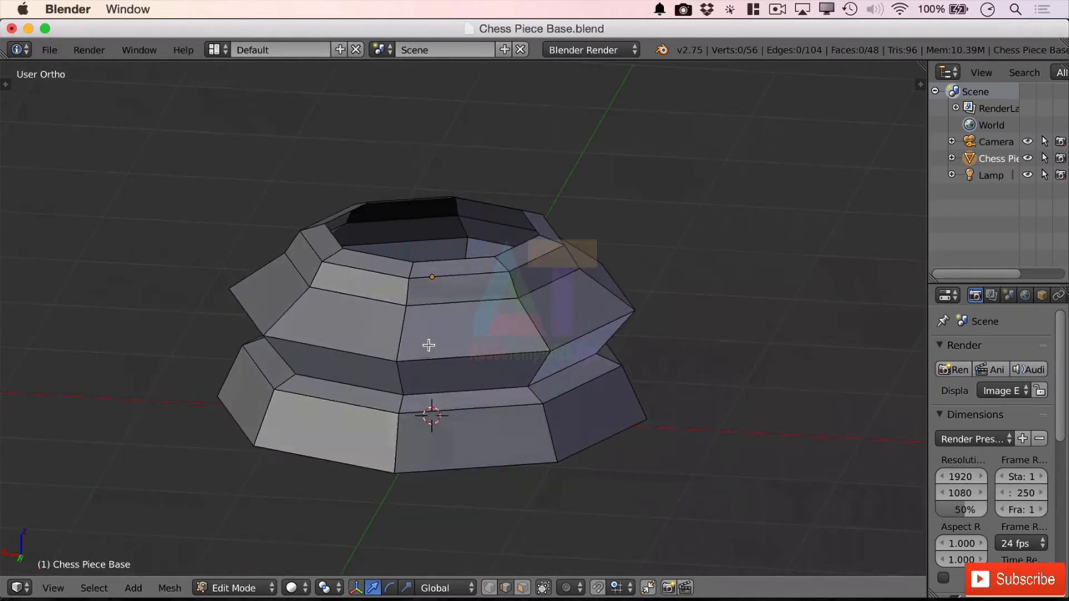
alt+click(513, 248)
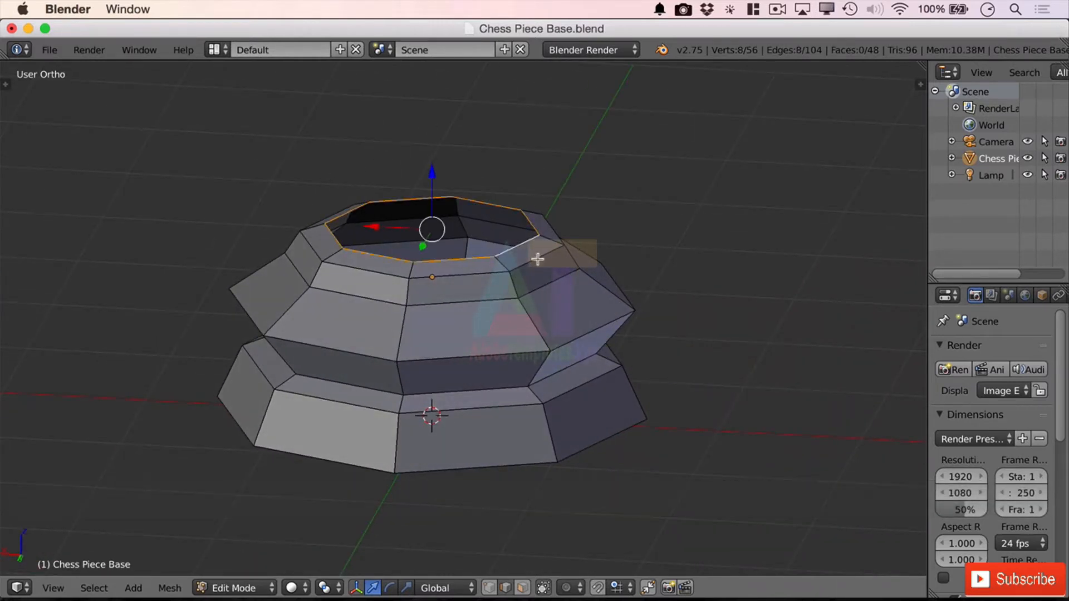
key(f)
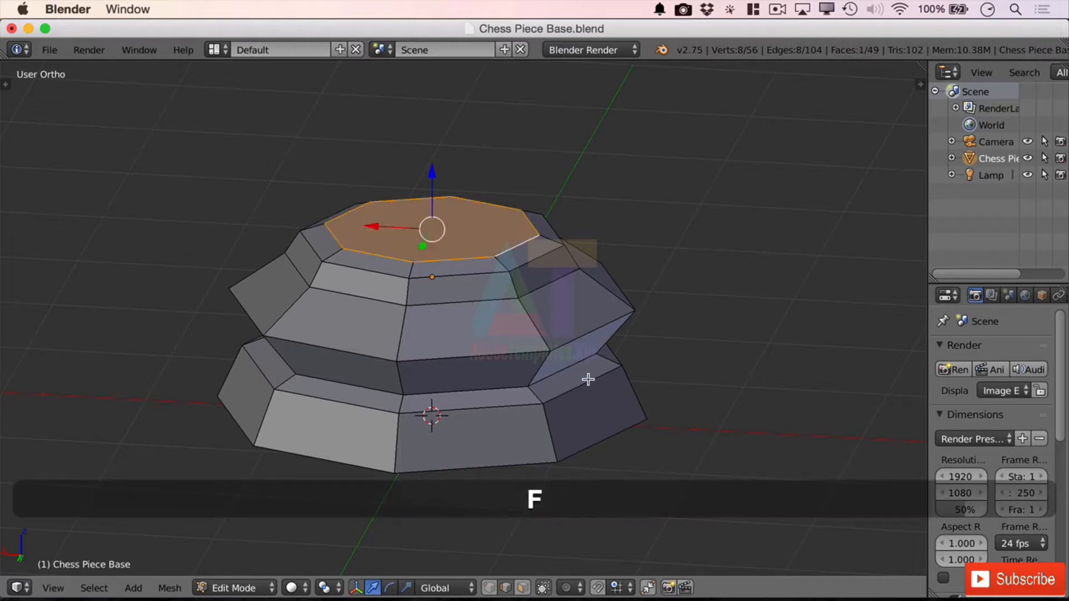
Step: Select the open edge loop around the underside of the base and fill it with a face
middle_drag(587, 375, 582, 337)
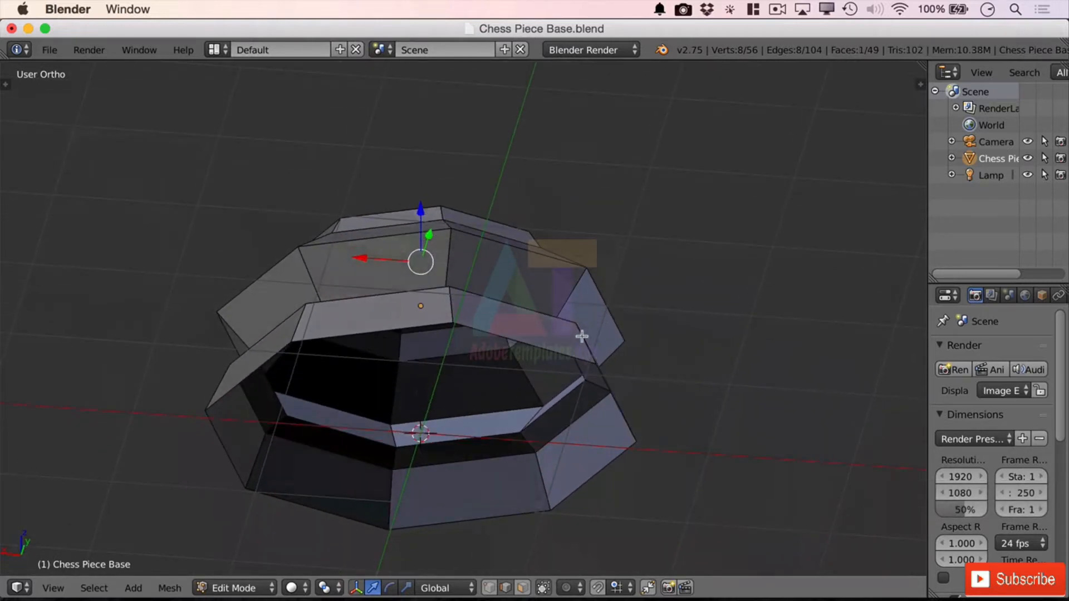
alt+right_click(551, 349)
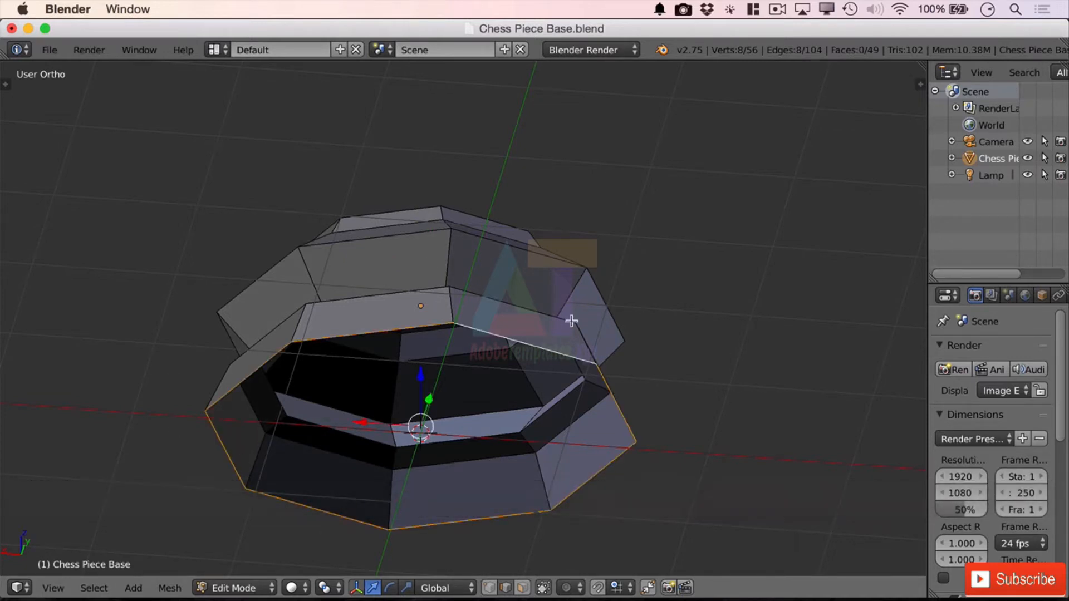
key(f)
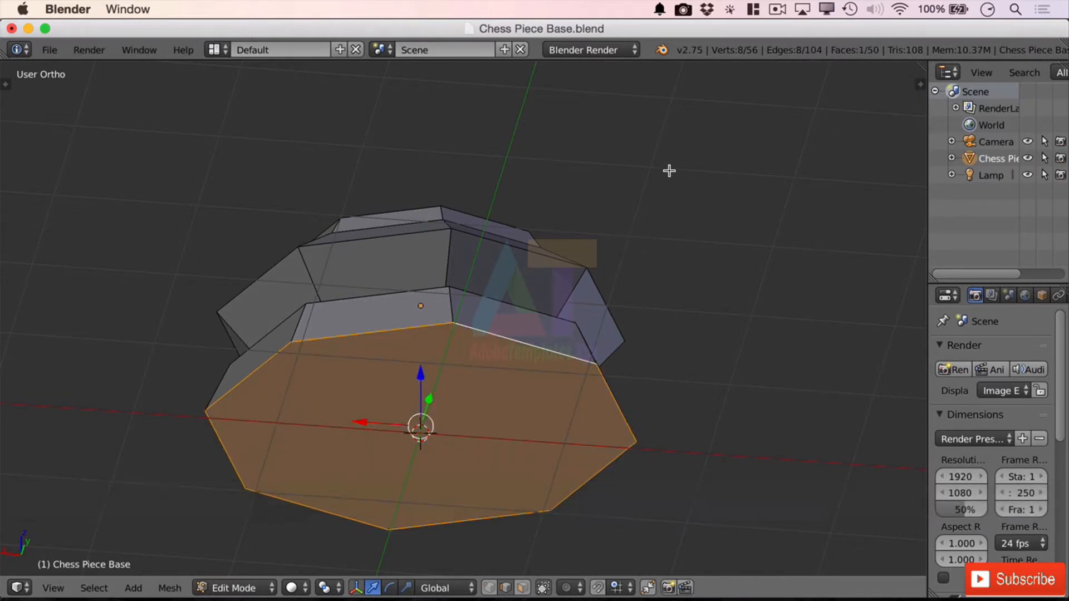
Step: Show the tool shelf, select the whole mesh, and clean it up with Remove Doubles and Make Normals Consistent
middle_drag(670, 169, 696, 242)
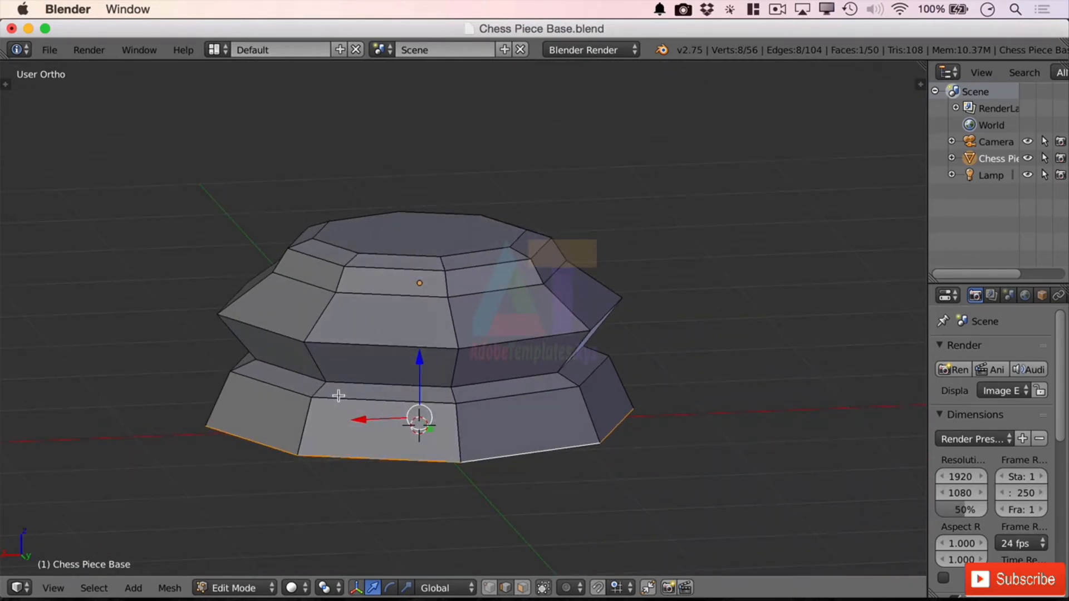
click(5, 84)
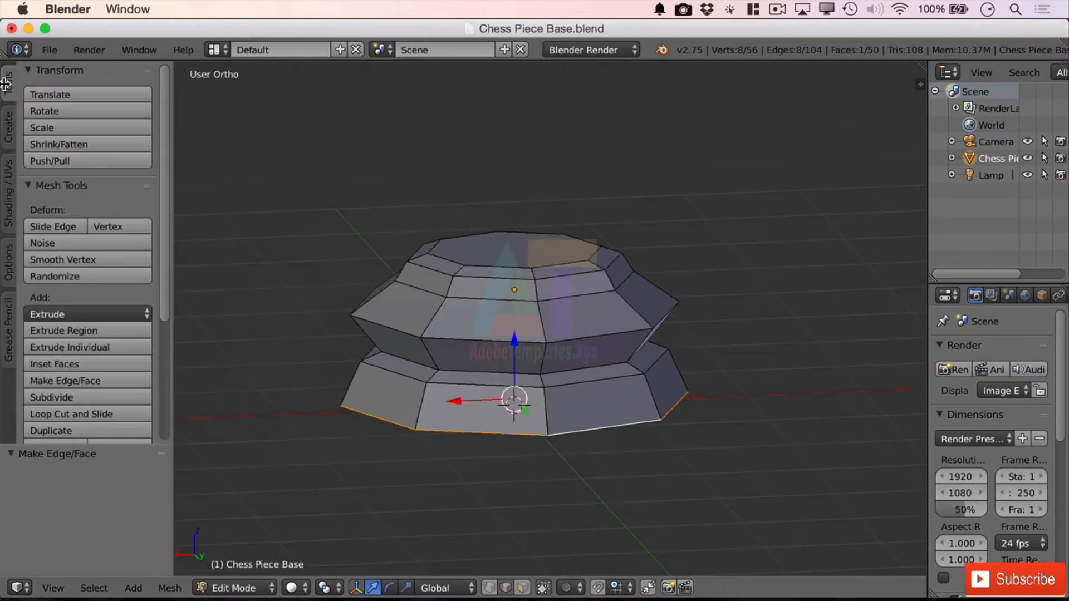
key(a)
key(a)
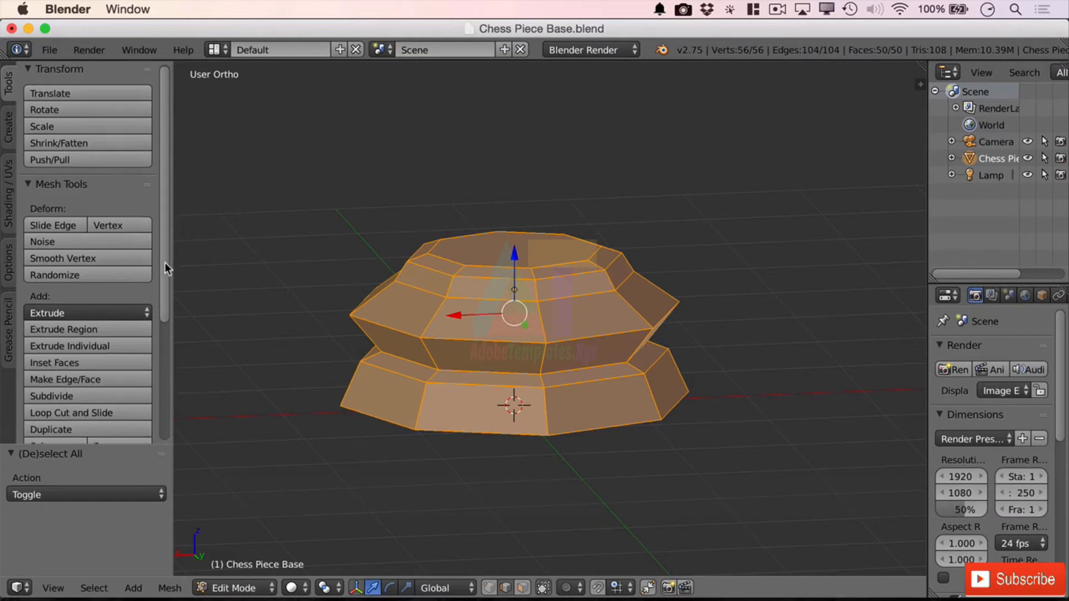
scroll(84, 334, down, 7)
click(67, 393)
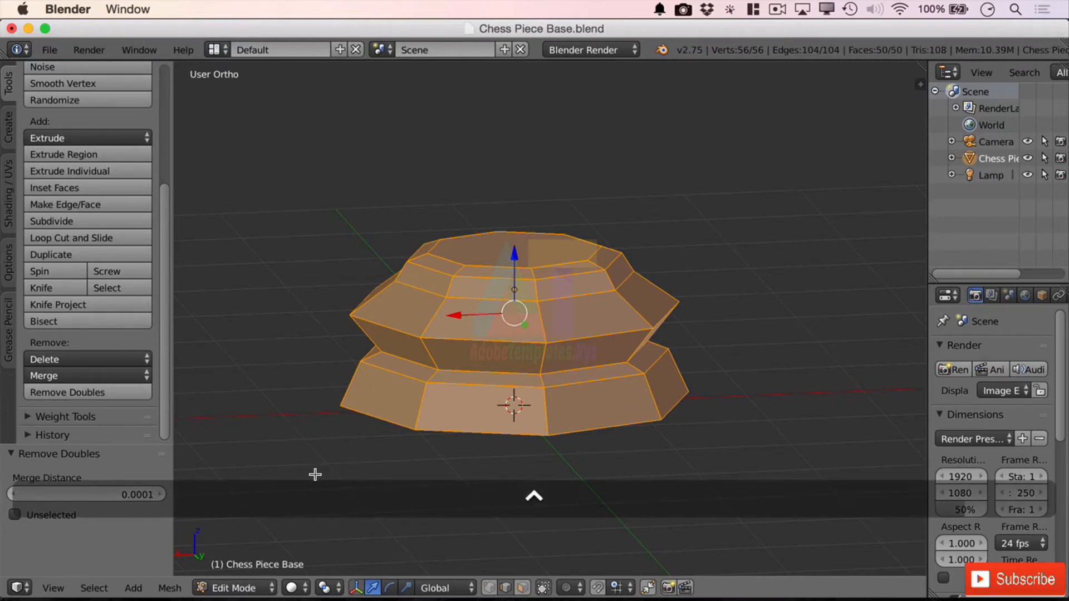
key(ctrl+n)
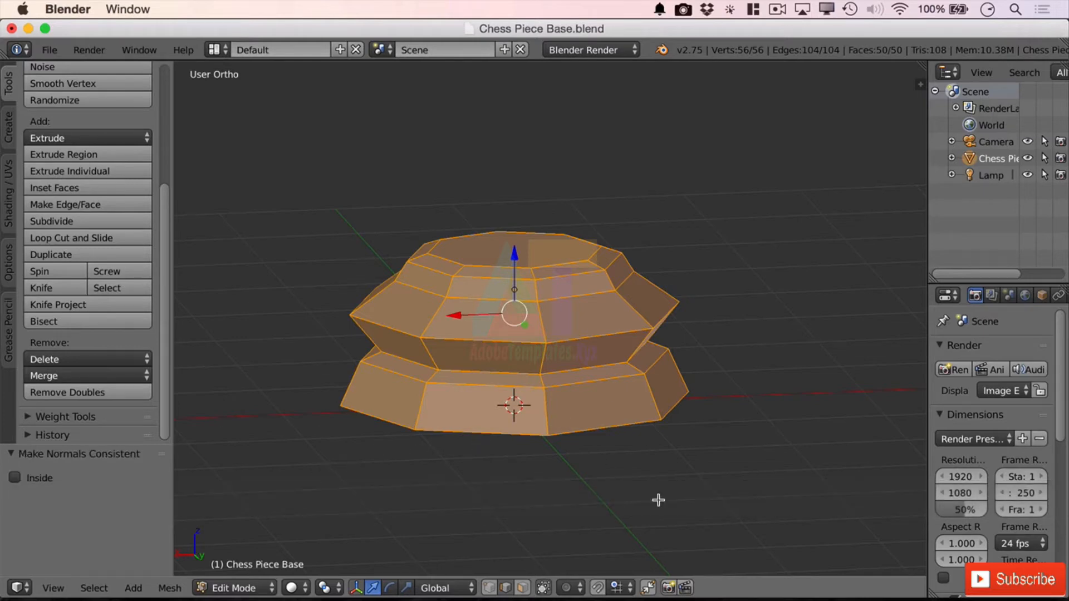
Step: Save the simplified model over the existing file LP Chess Piece Base.blend in the 04.low-poly-chess-set folder
mouse_move(706, 477)
middle_down()
mouse_move(737, 449)
mouse_move(687, 449)
mouse_move(679, 469)
mouse_move(704, 470)
middle_up()
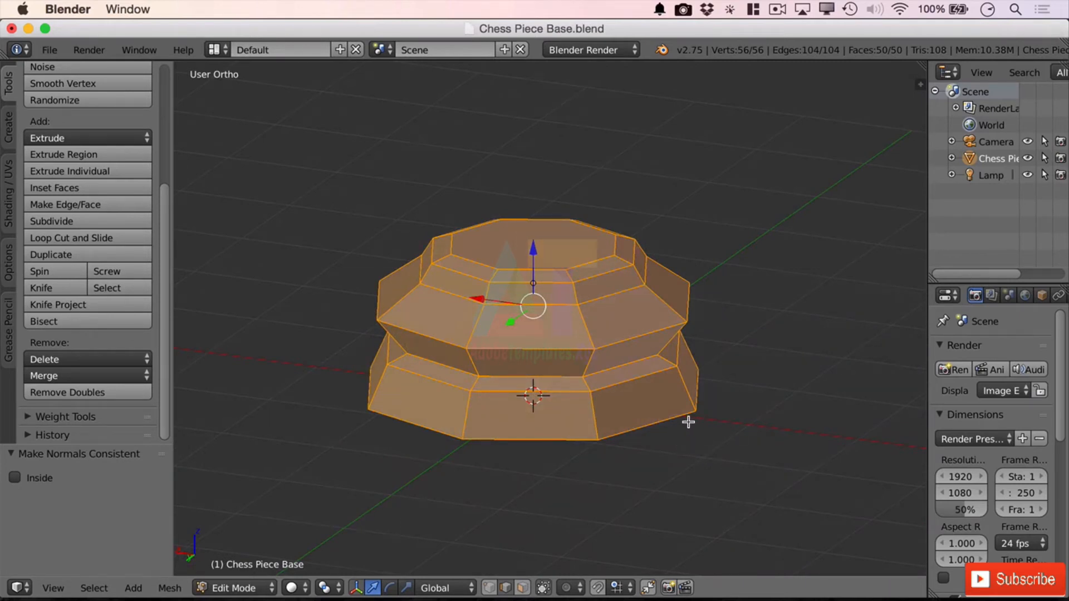
click(51, 49)
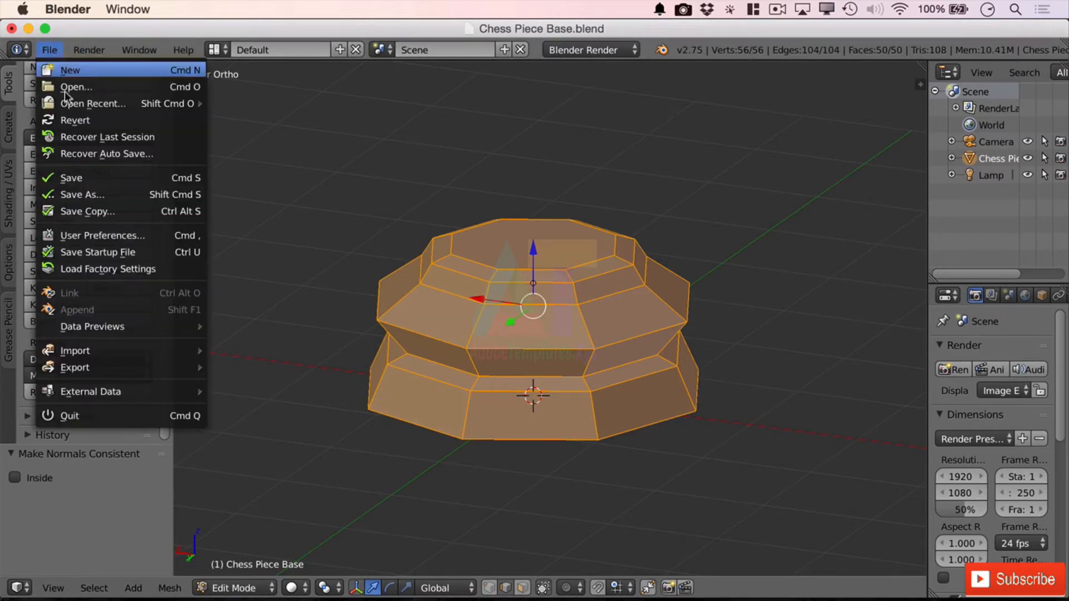
click(127, 194)
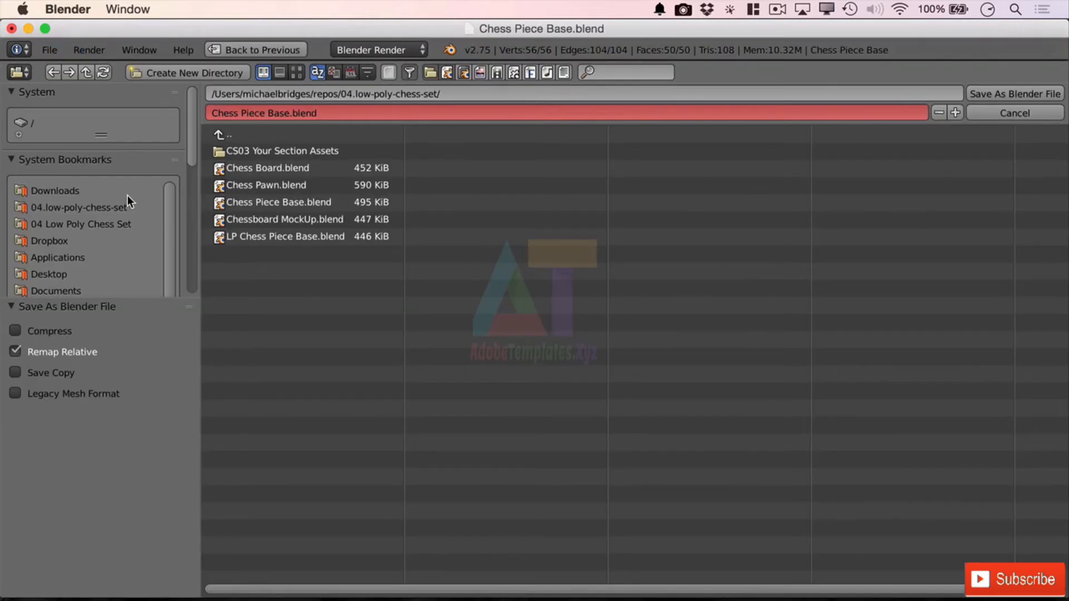
click(286, 236)
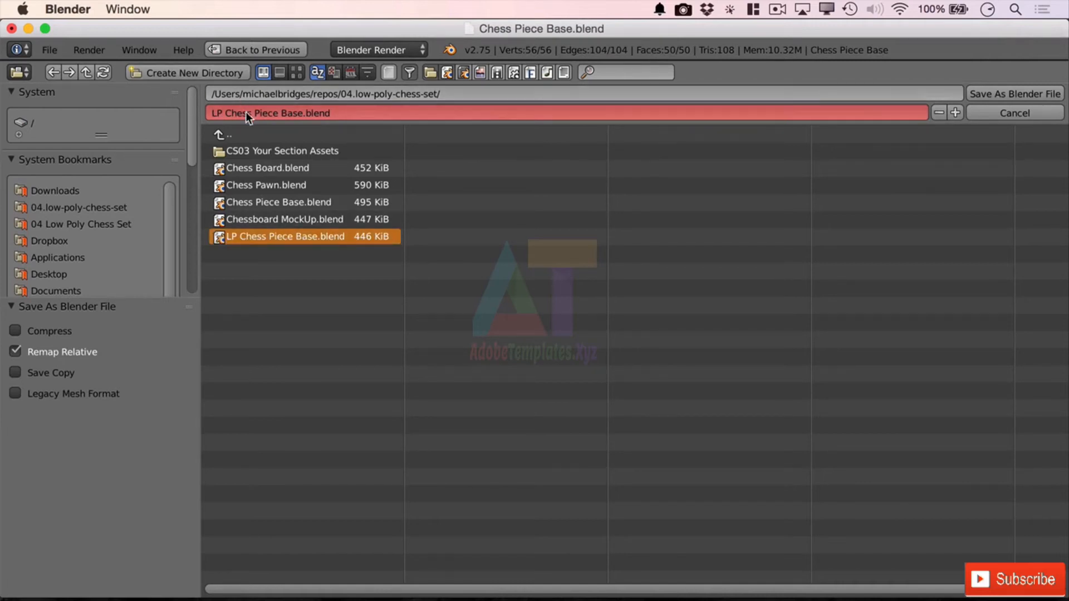
click(1005, 93)
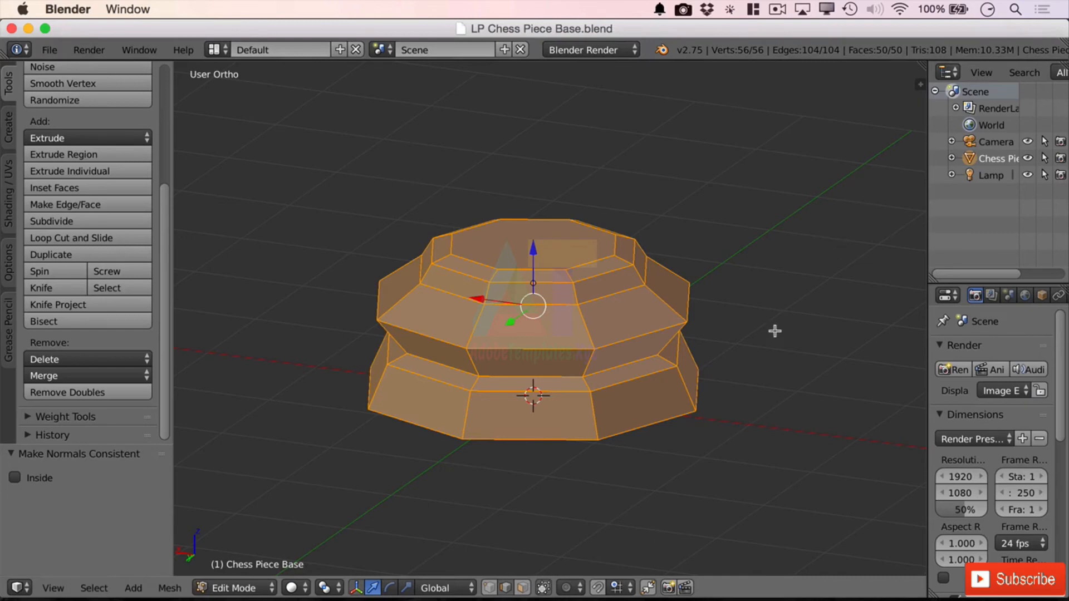
scroll(787, 352, down, 2)
scroll(788, 351, up, 4)
mouse_move(849, 358)
middle_down()
mouse_move(828, 342)
mouse_move(851, 339)
mouse_move(859, 355)
middle_up()
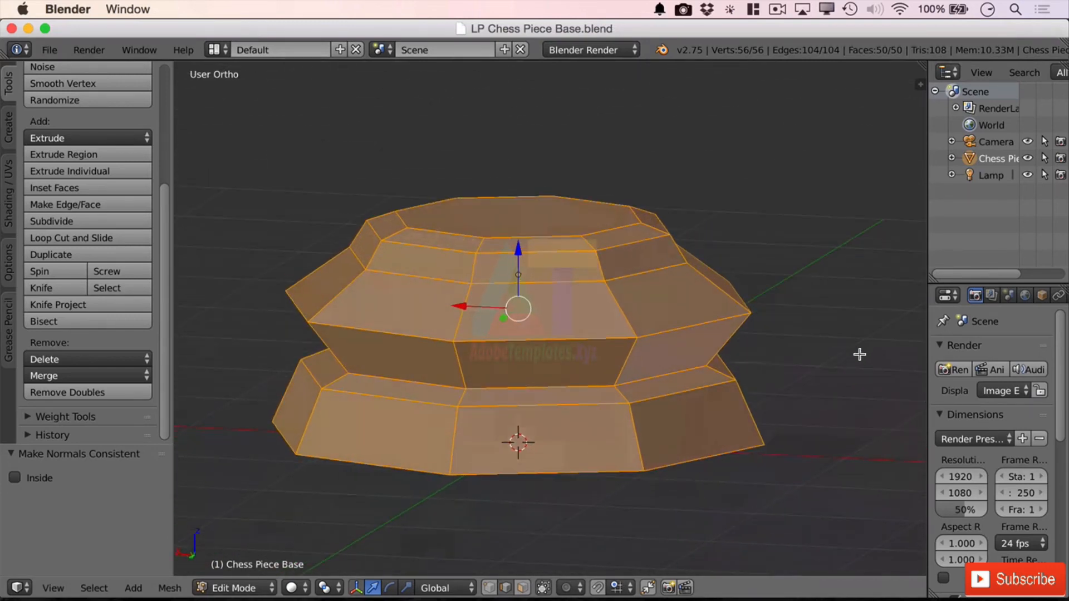